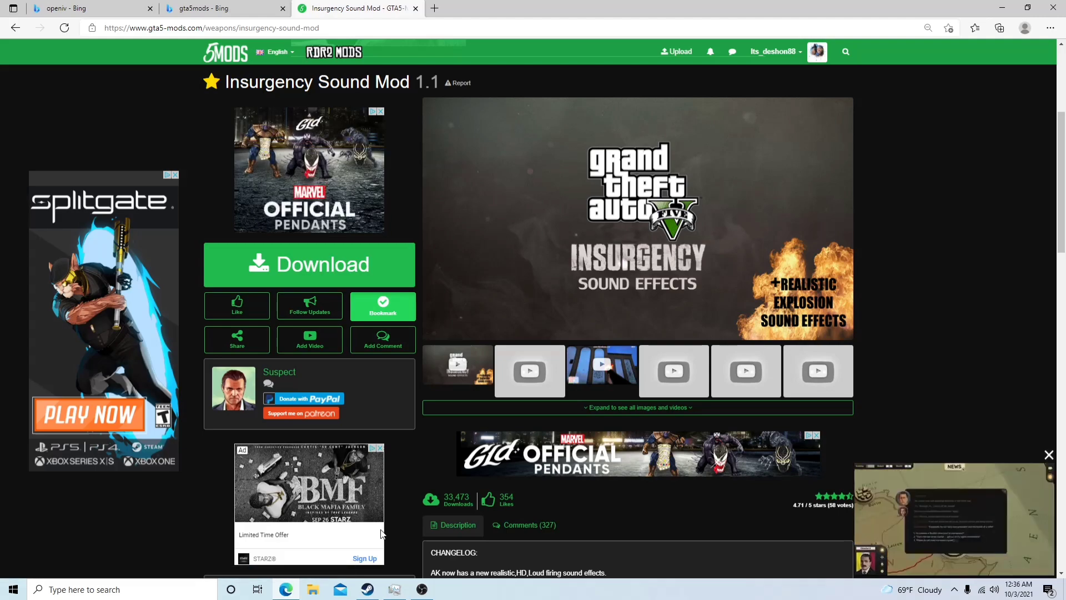
Dismiss the floating video ad and download version 1.1 of the Insurgency Sound Mod.
scroll(516, 402, down, 3)
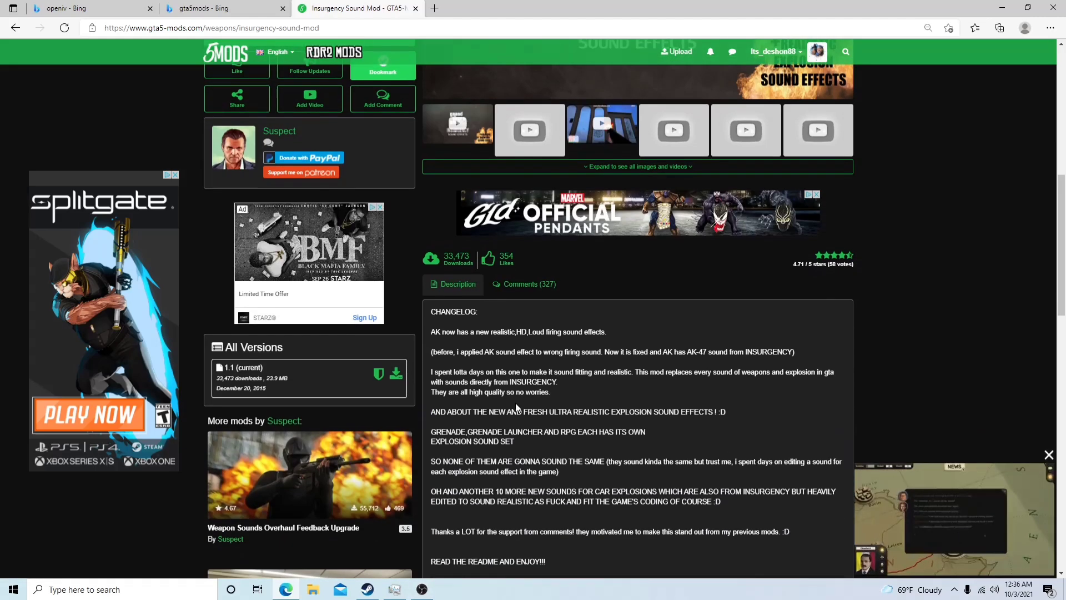
scroll(505, 402, up, 3)
scroll(507, 402, up, 2)
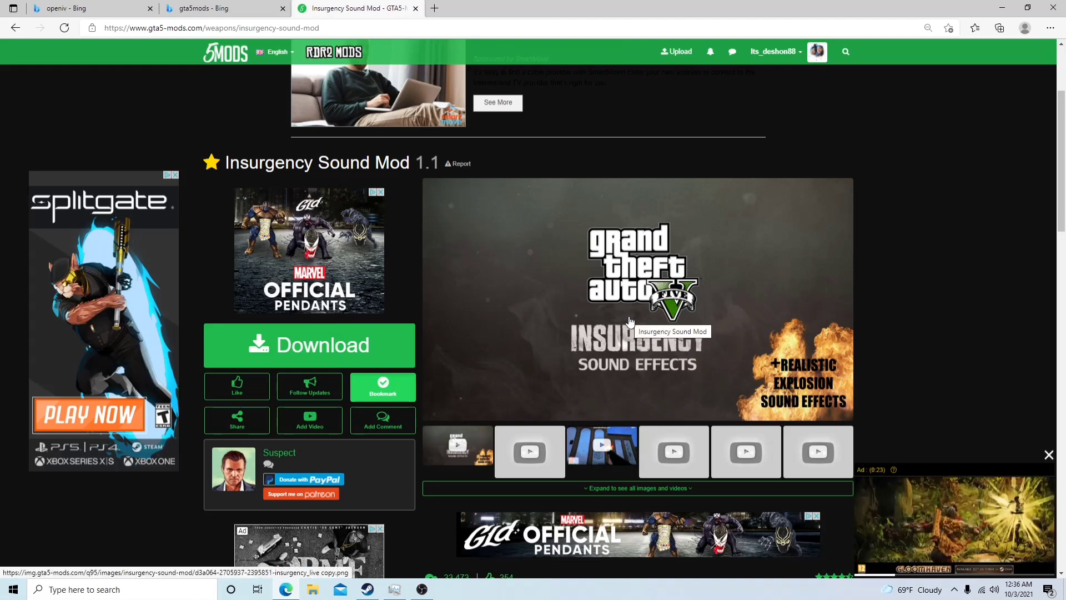
click(1048, 455)
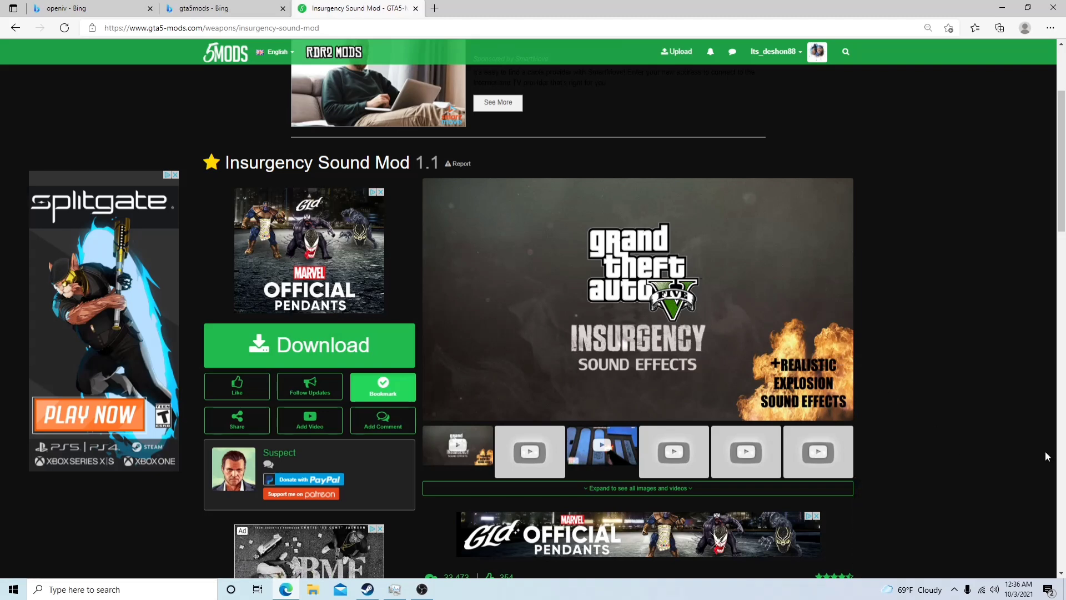
scroll(1037, 455, down, 3)
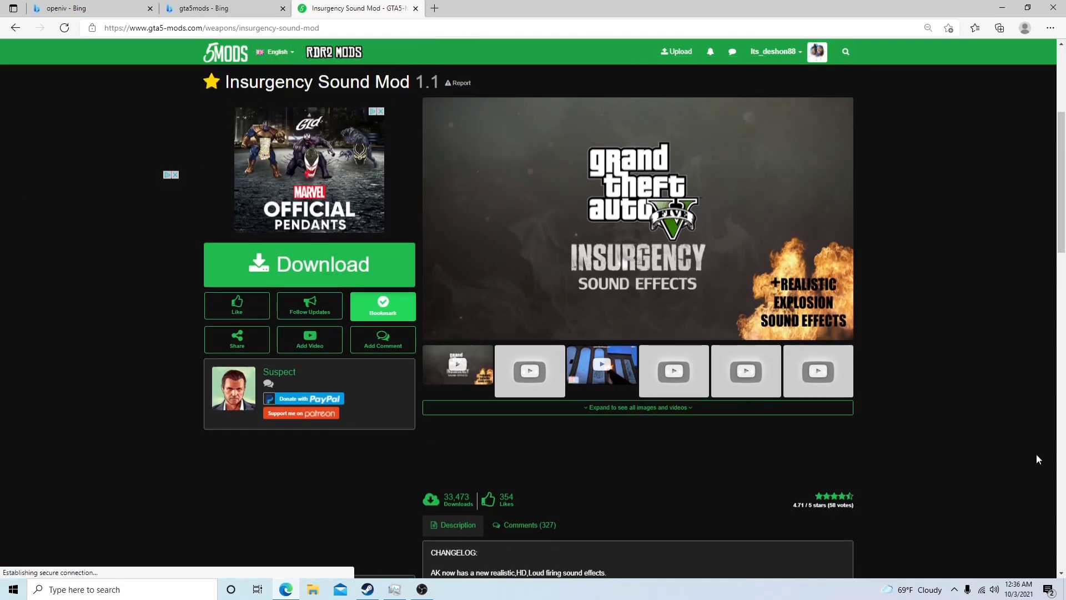
scroll(418, 266, up, 1)
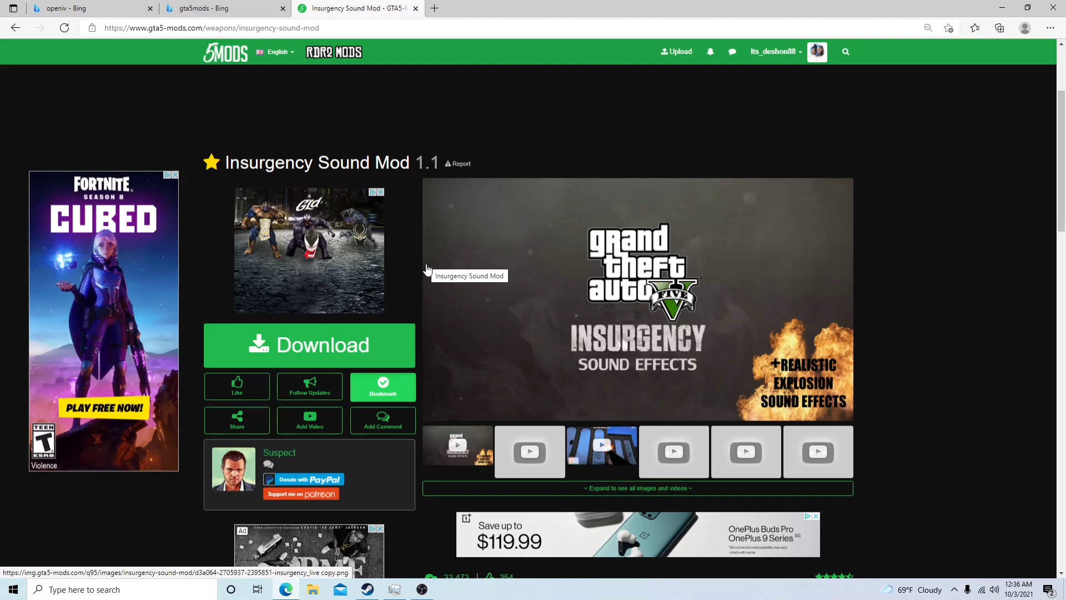
scroll(427, 266, down, 4)
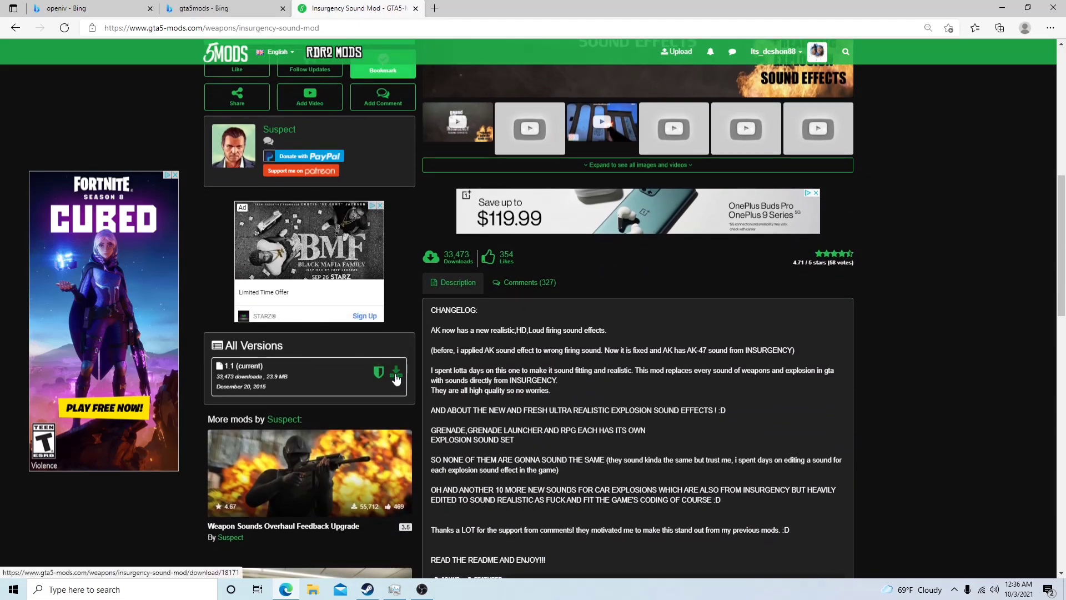
click(397, 374)
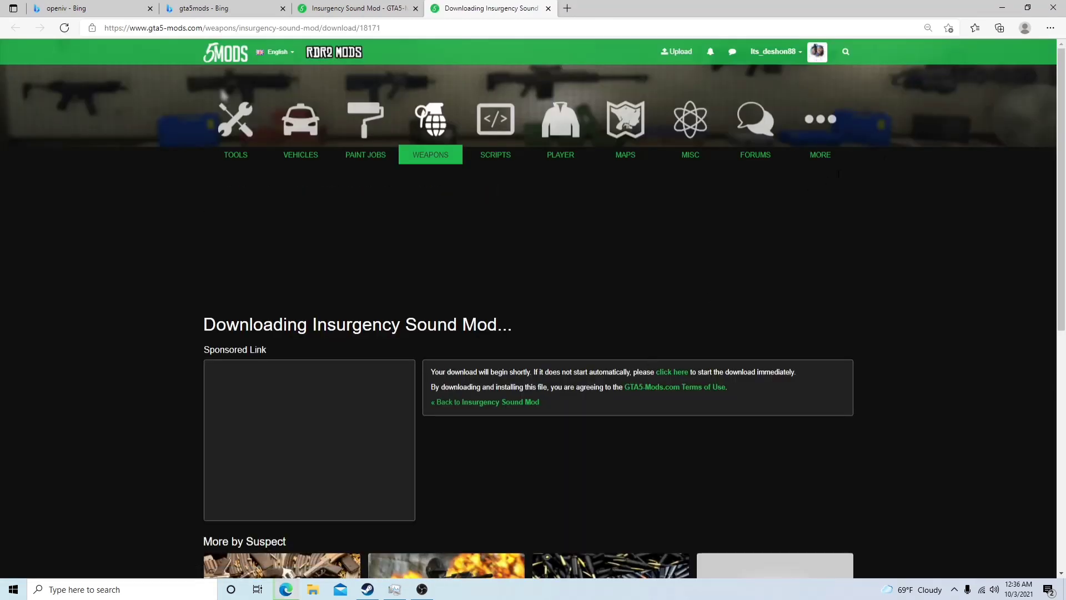
Minimize the browser and sort the desktop icons by name.
click(1000, 10)
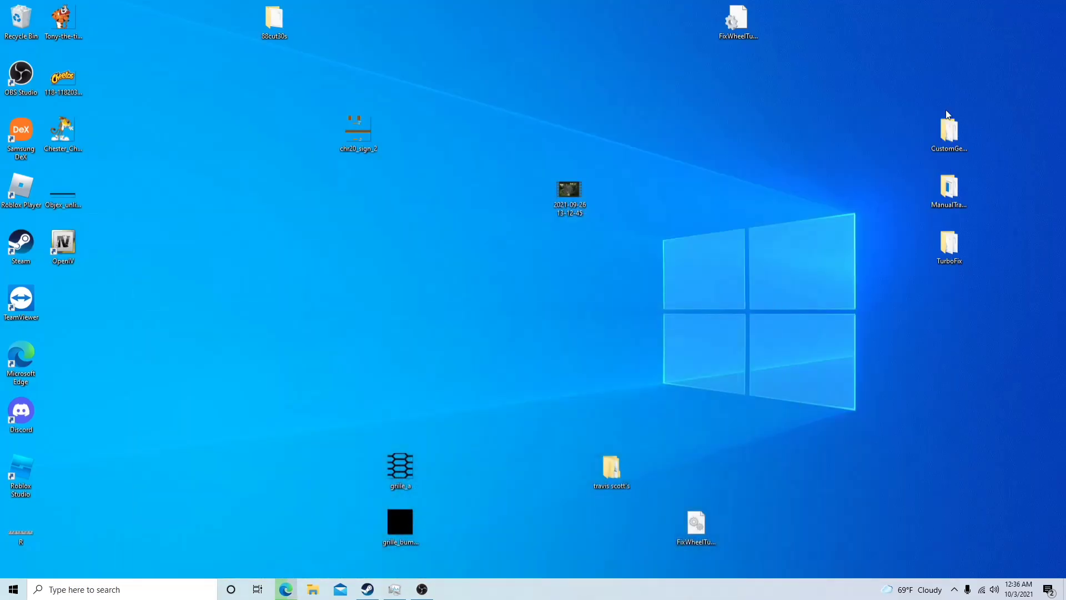
right_click(408, 337)
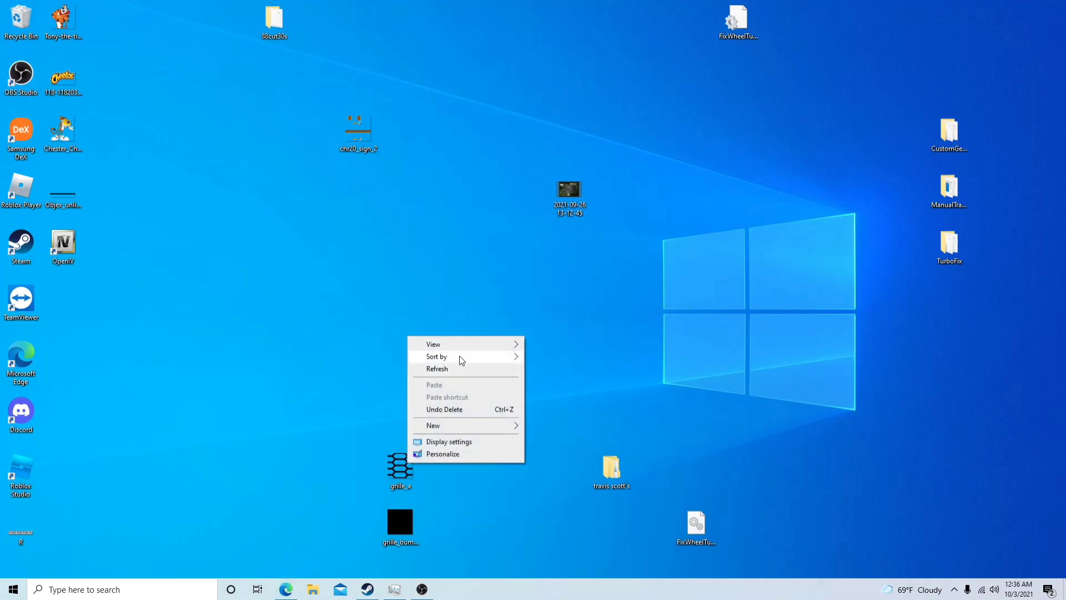
mouse_move(462, 357)
click(537, 358)
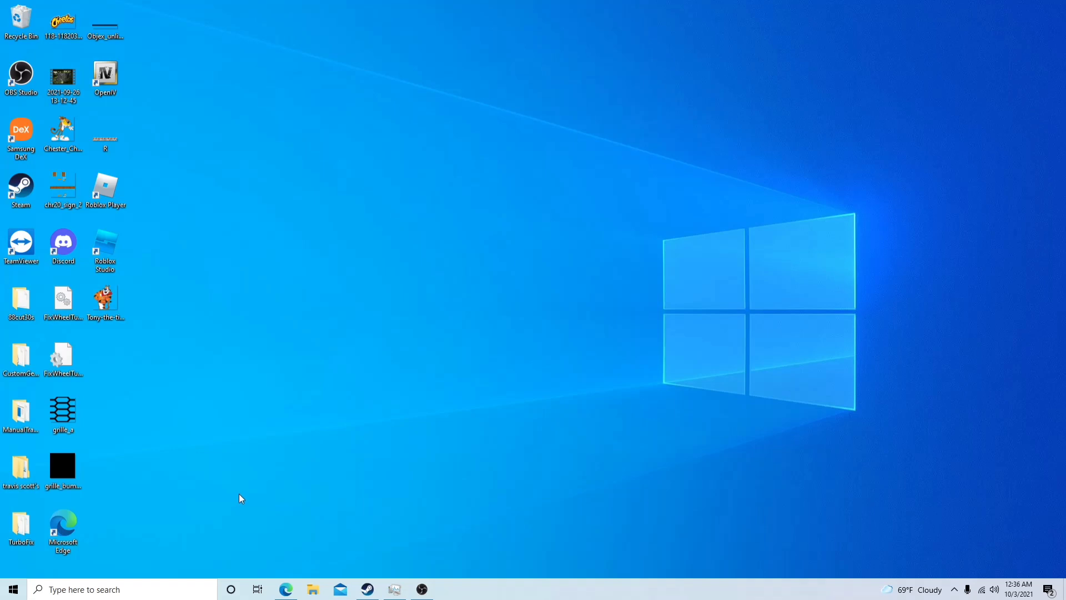
Launch OpenIV for the Windows version of Grand Theft Auto V, enable edit mode and move its window to the upper right.
double_click(112, 73)
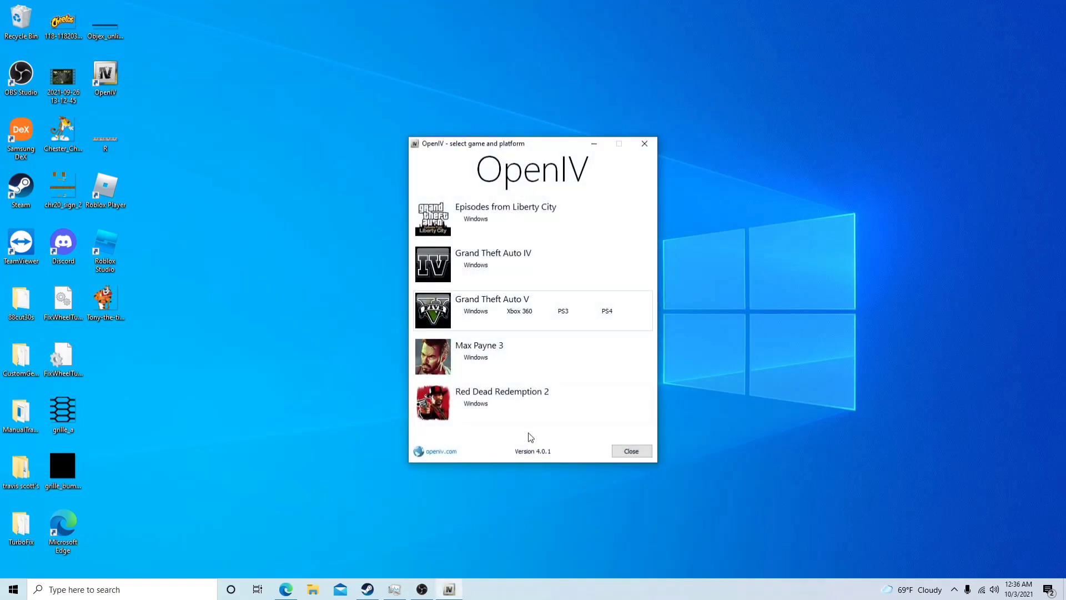
click(477, 312)
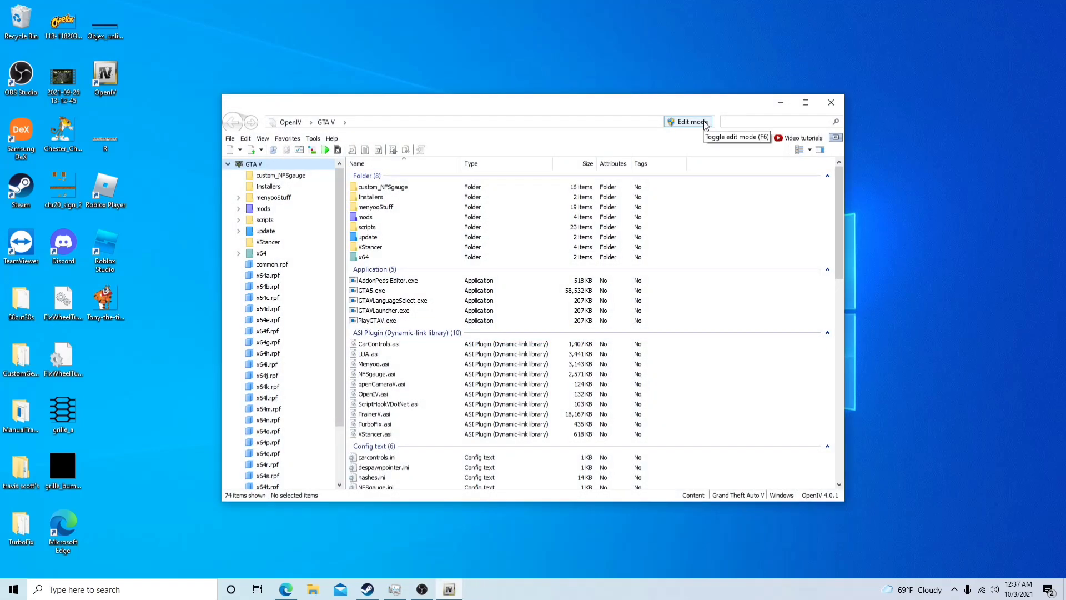
click(691, 121)
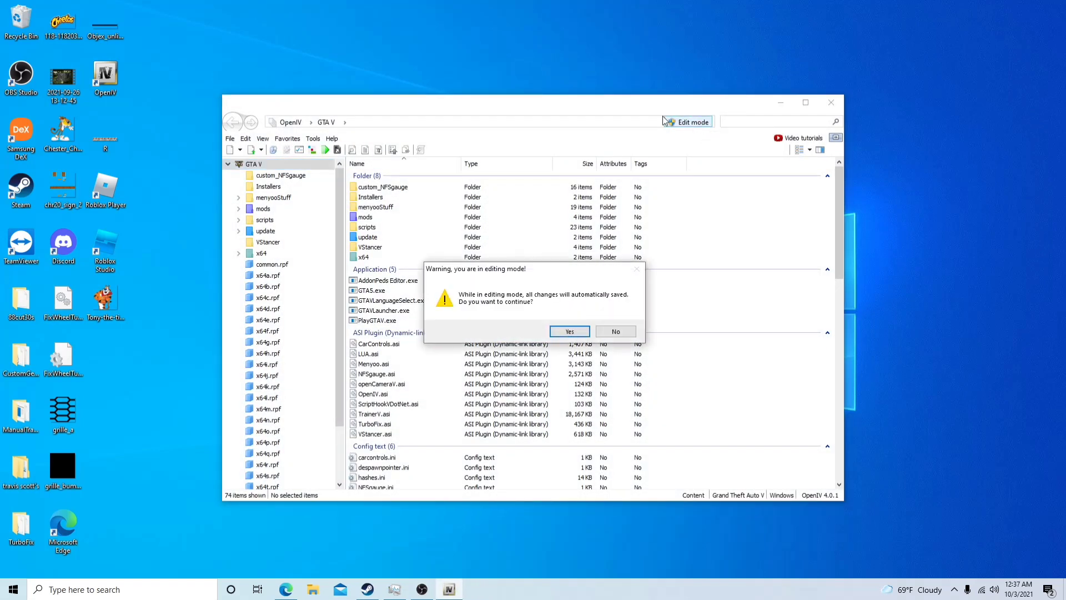
click(571, 337)
drag(495, 117, 705, 17)
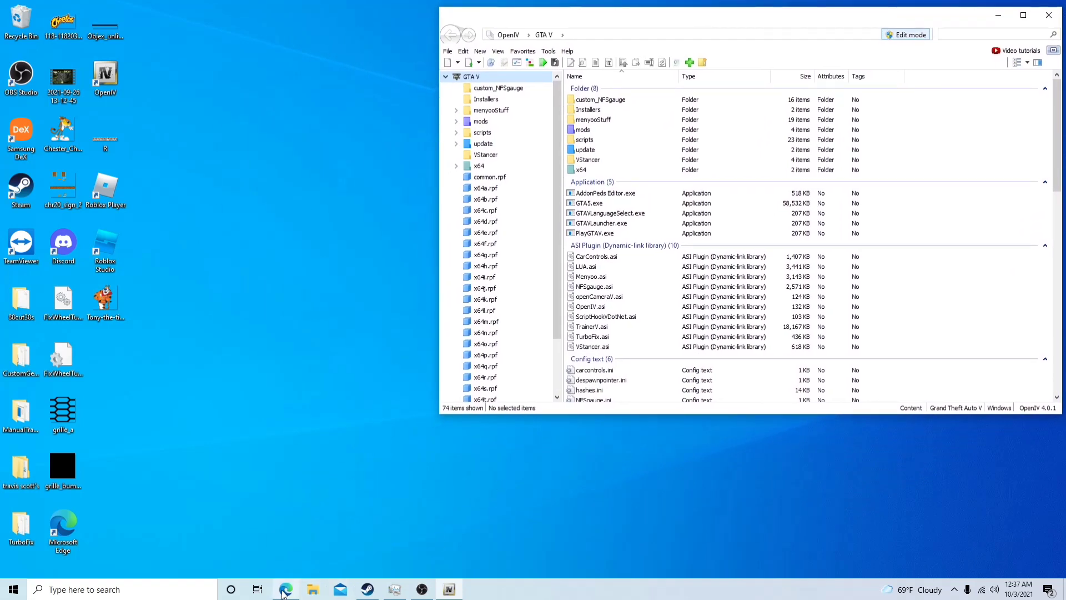
Open the Downloads folder in File Explorer and arrange its window beside OpenIV without overlap.
right_click(313, 589)
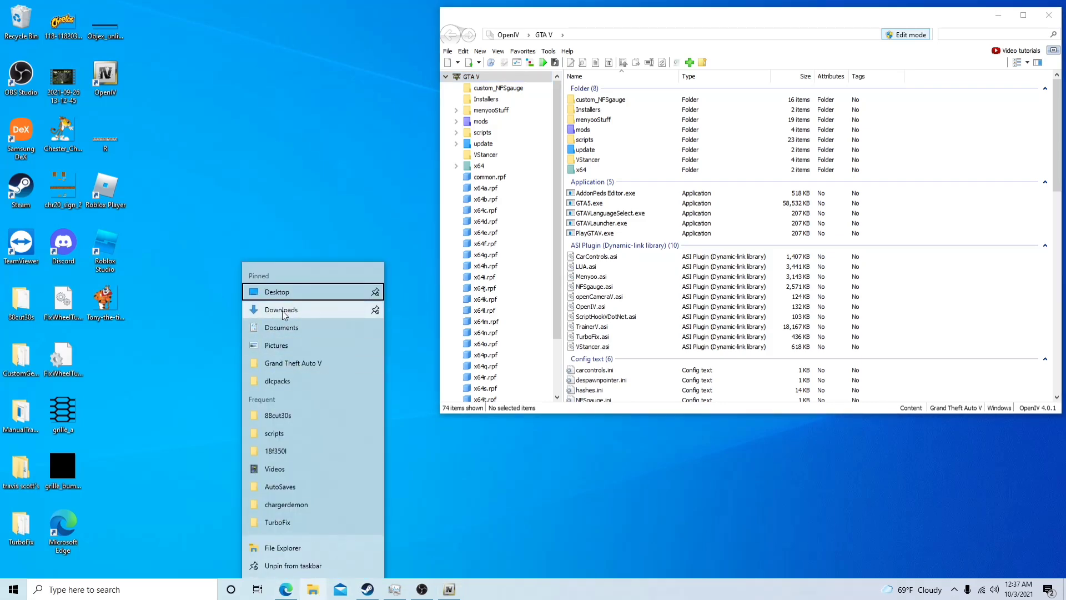
click(282, 314)
drag(524, 64, 219, 50)
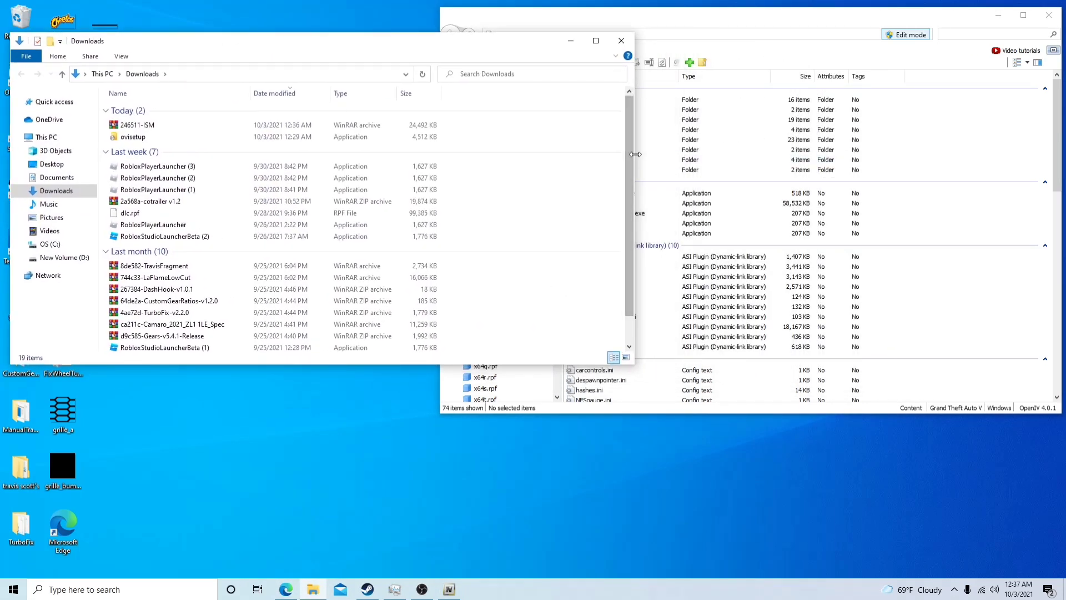
drag(637, 148, 429, 147)
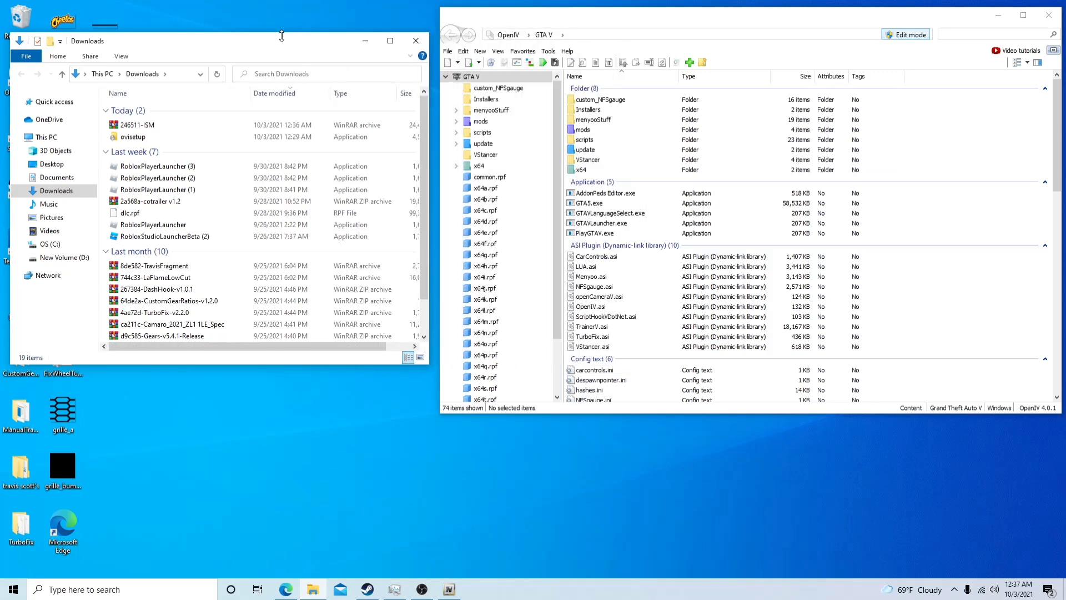
drag(282, 36, 287, 17)
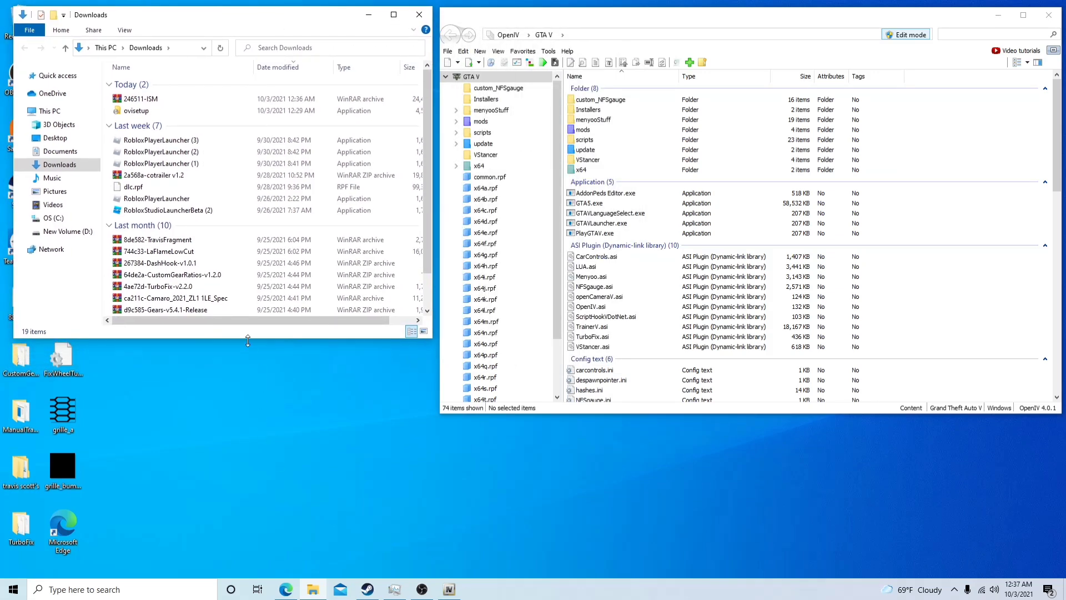
drag(247, 340, 245, 416)
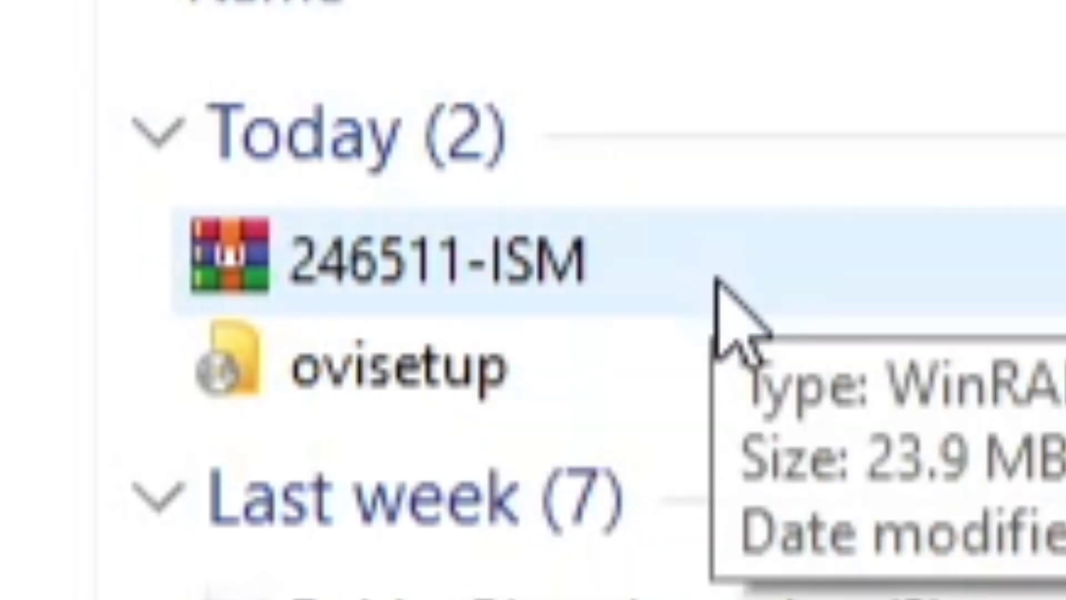
Open the downloaded 246511-ISM archive in WinRAR, place it beside OpenIV and widen the Name column to show full folder names.
double_click(634, 261)
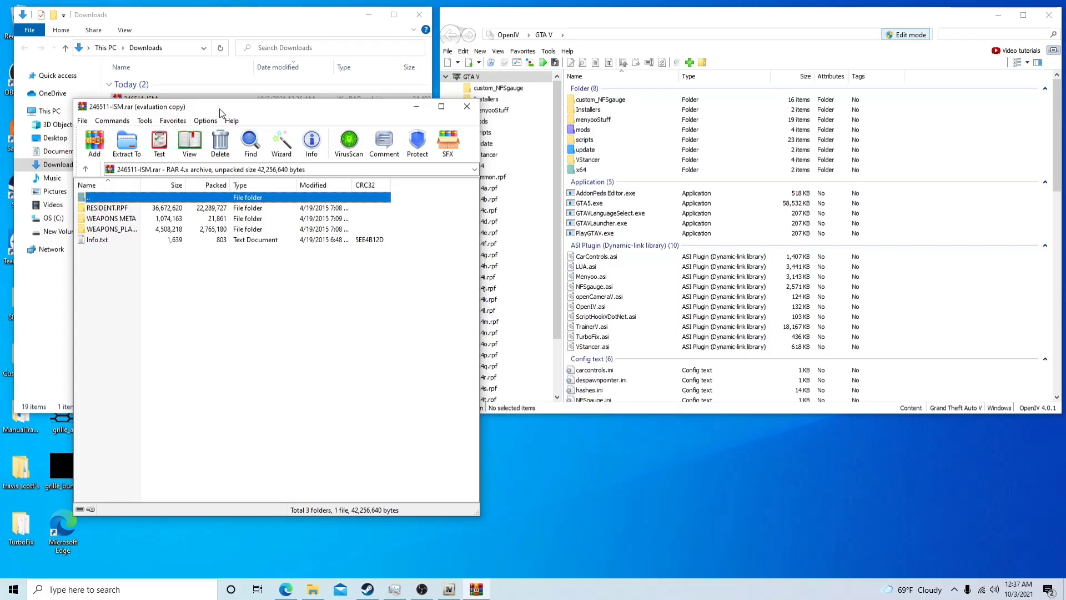
drag(221, 113, 164, 28)
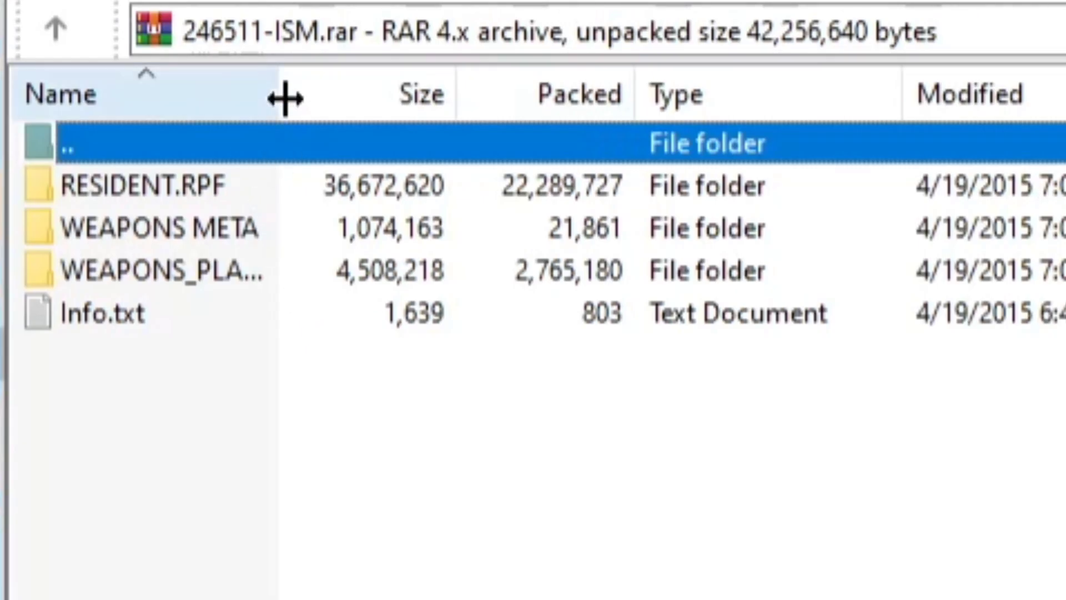
drag(84, 102, 139, 102)
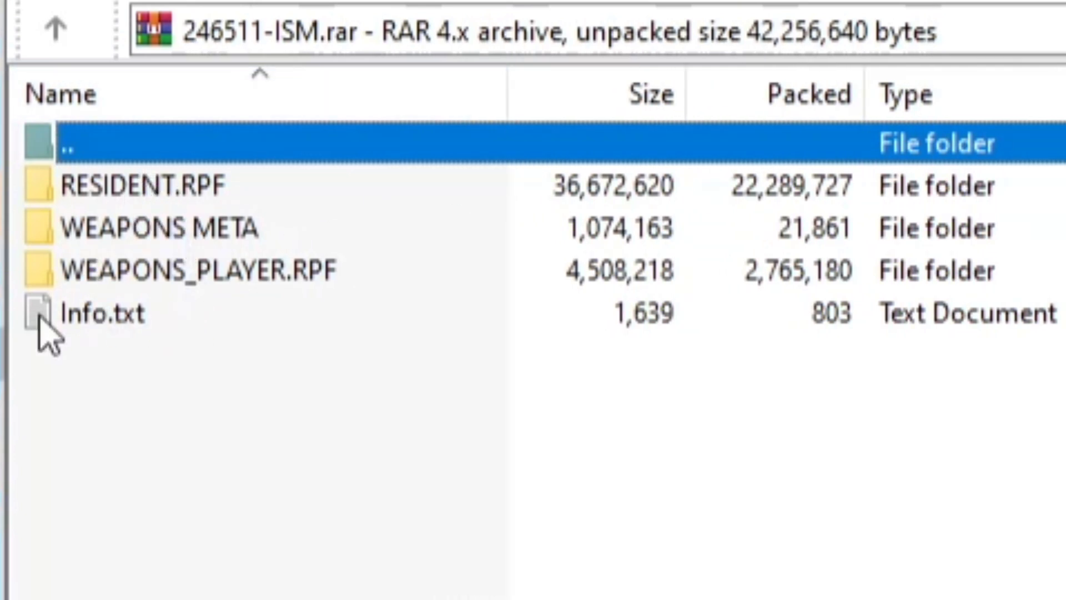
Open Info.txt from the archive, place it below the other windows and read the mod's installation instructions.
double_click(113, 319)
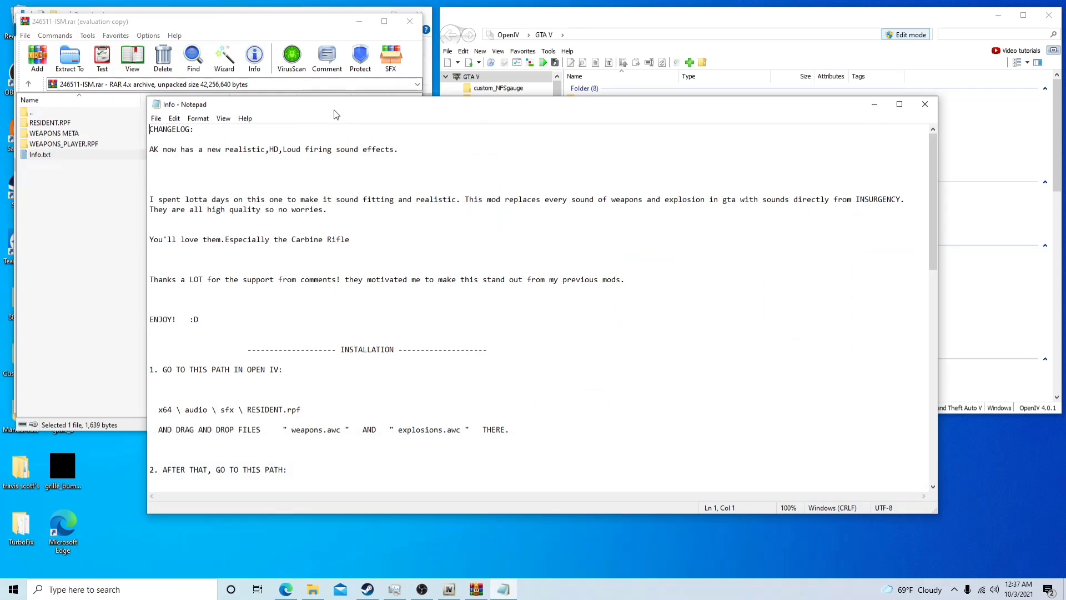
scroll(419, 368, down, 5)
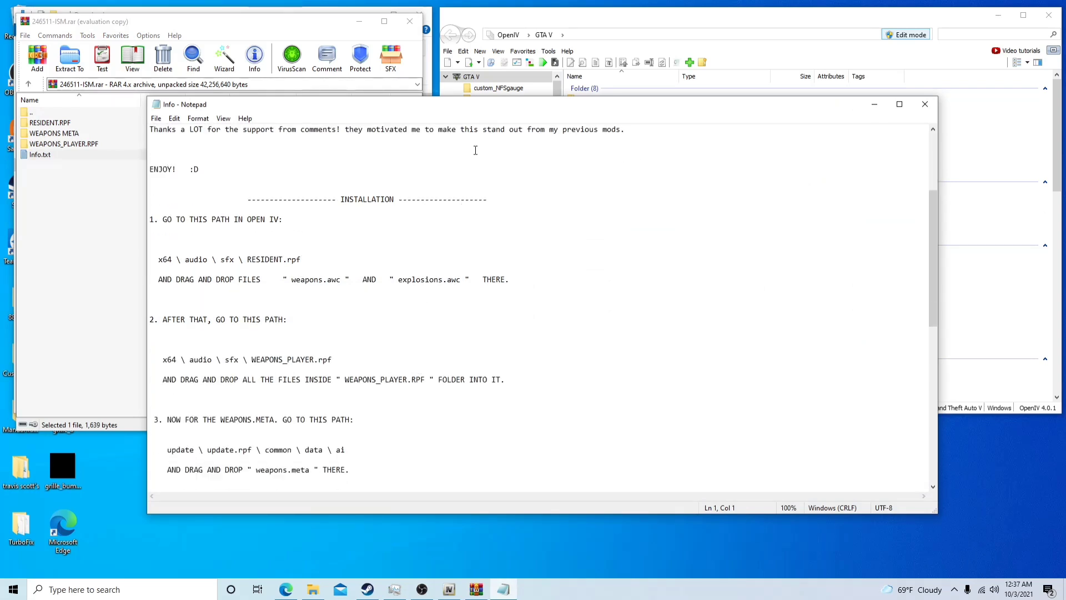
drag(485, 113, 599, 436)
scroll(574, 531, up, 5)
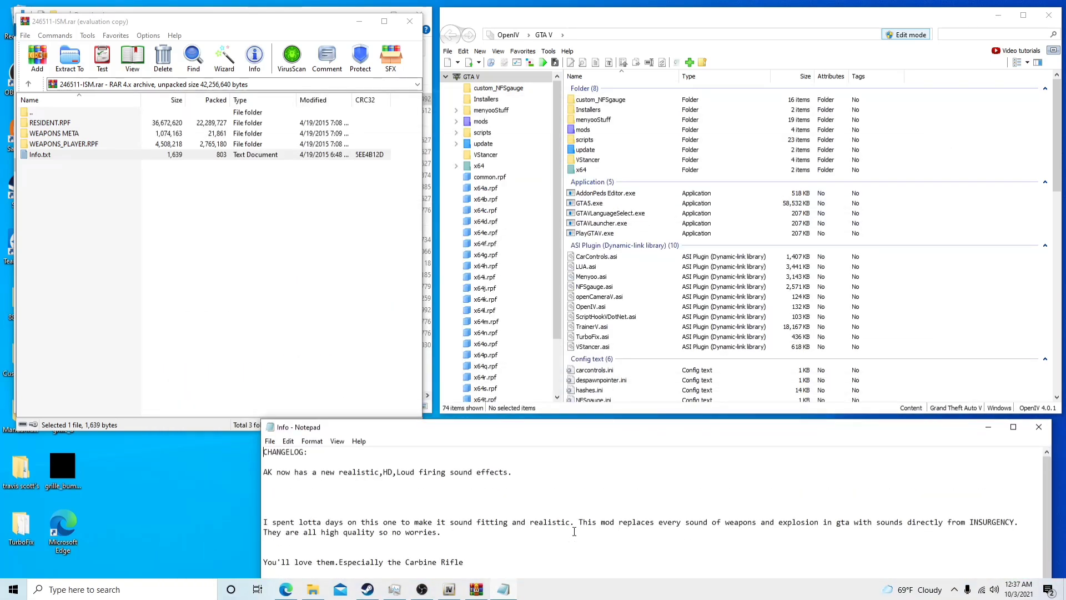
scroll(574, 531, down, 10)
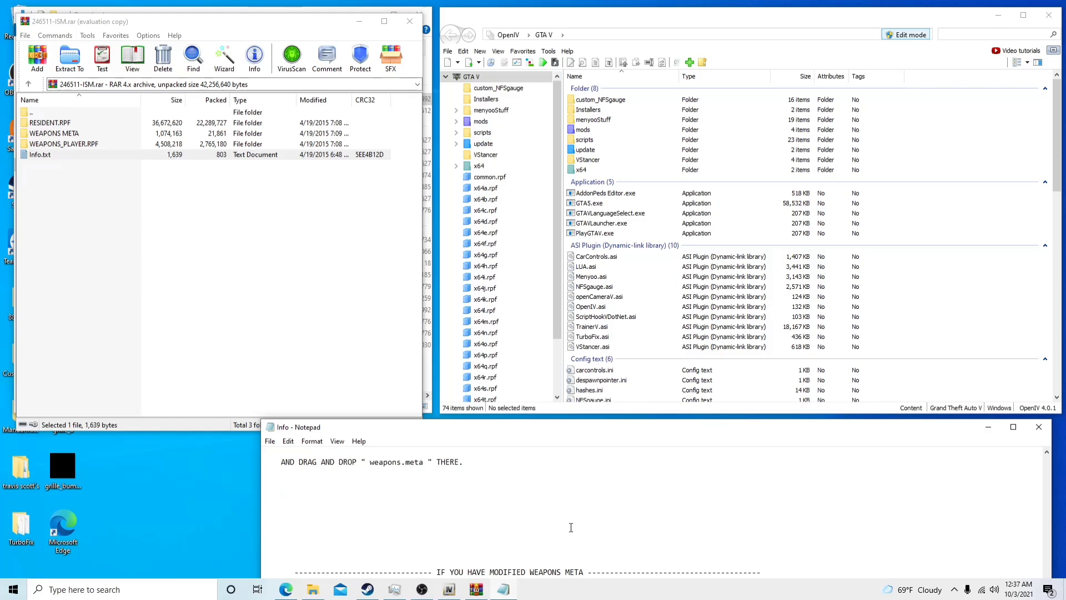
scroll(571, 527, up, 3)
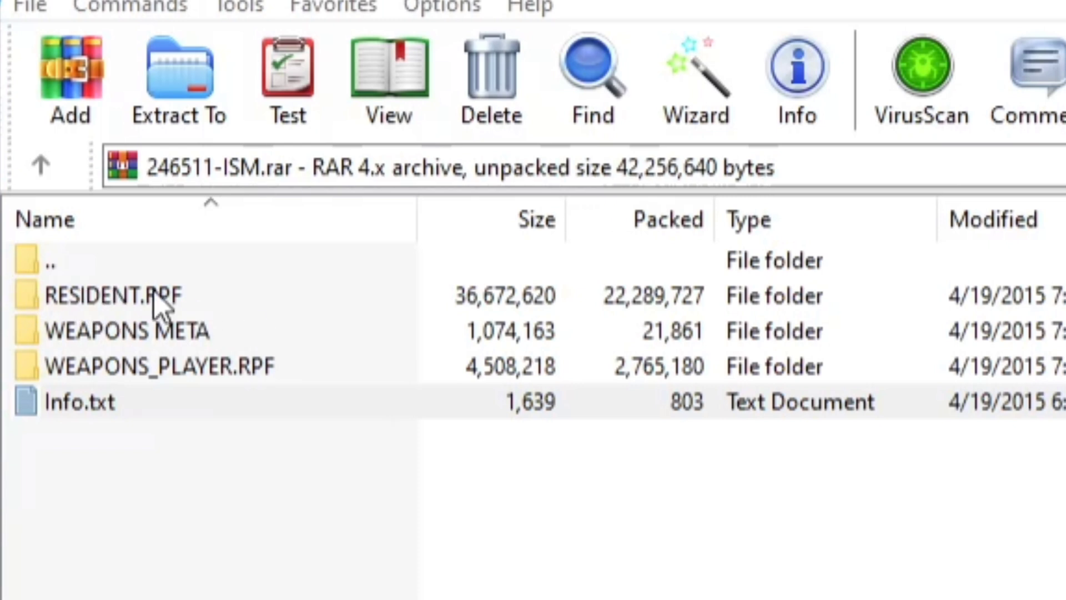
Copy the name of the RESIDENT.RPF folder in the archive without renaming the folder.
click(115, 312)
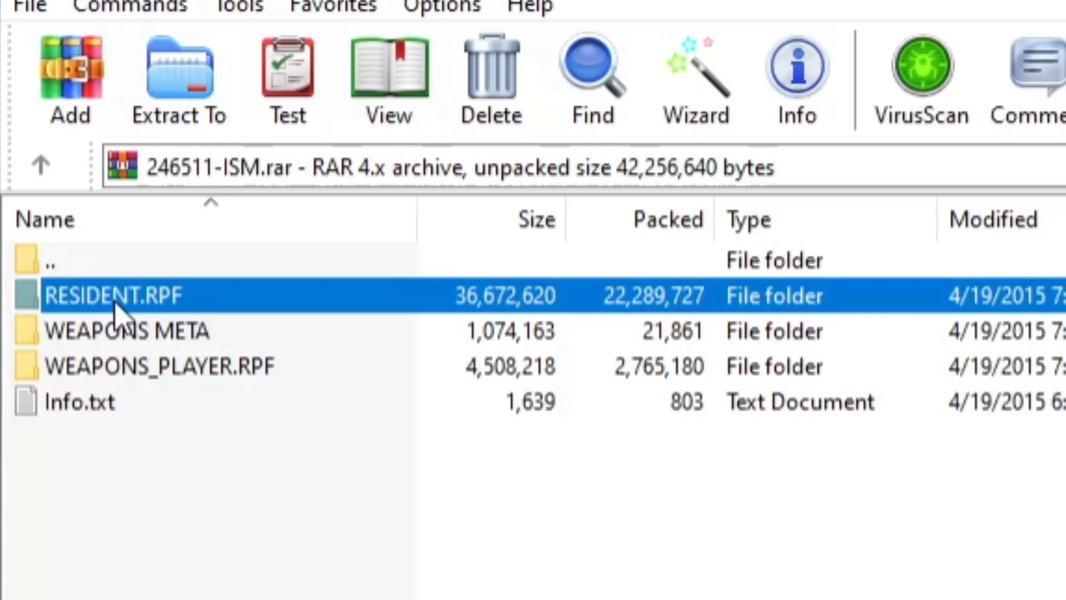
click(116, 303)
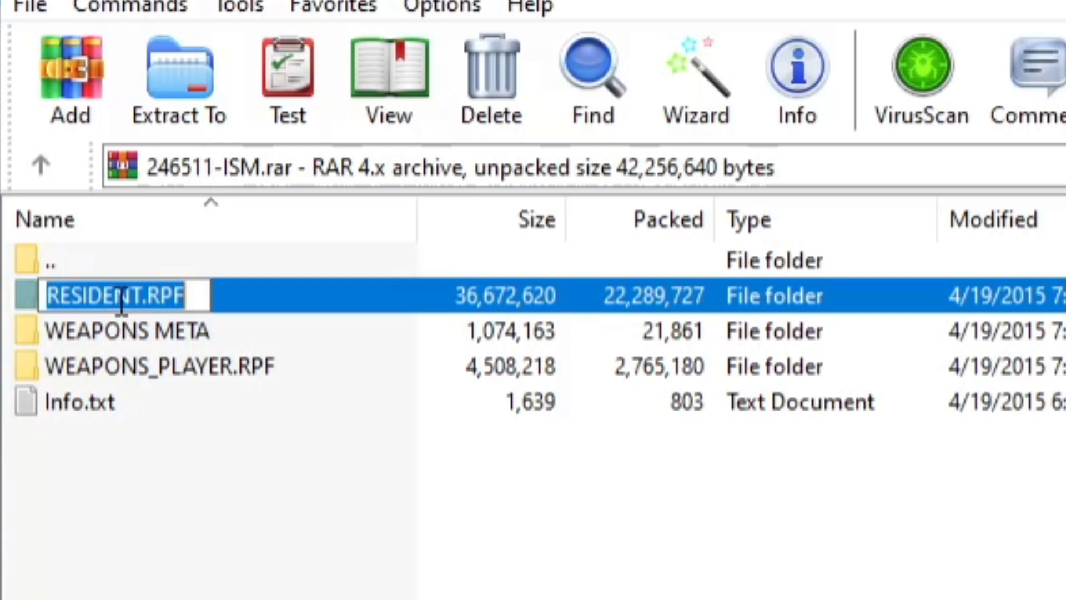
right_click(118, 295)
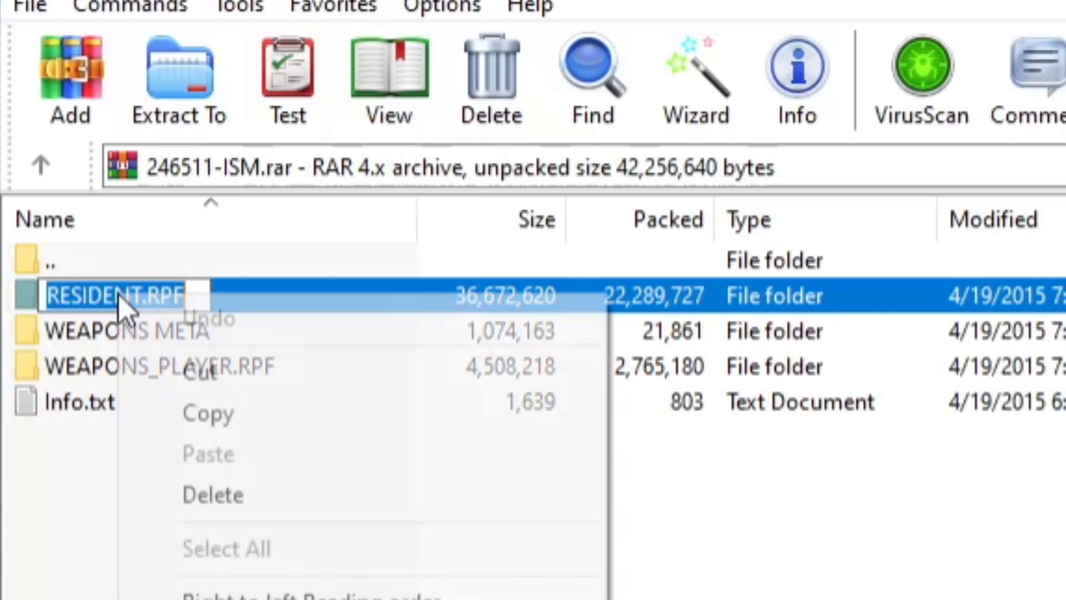
click(219, 414)
key(Escape)
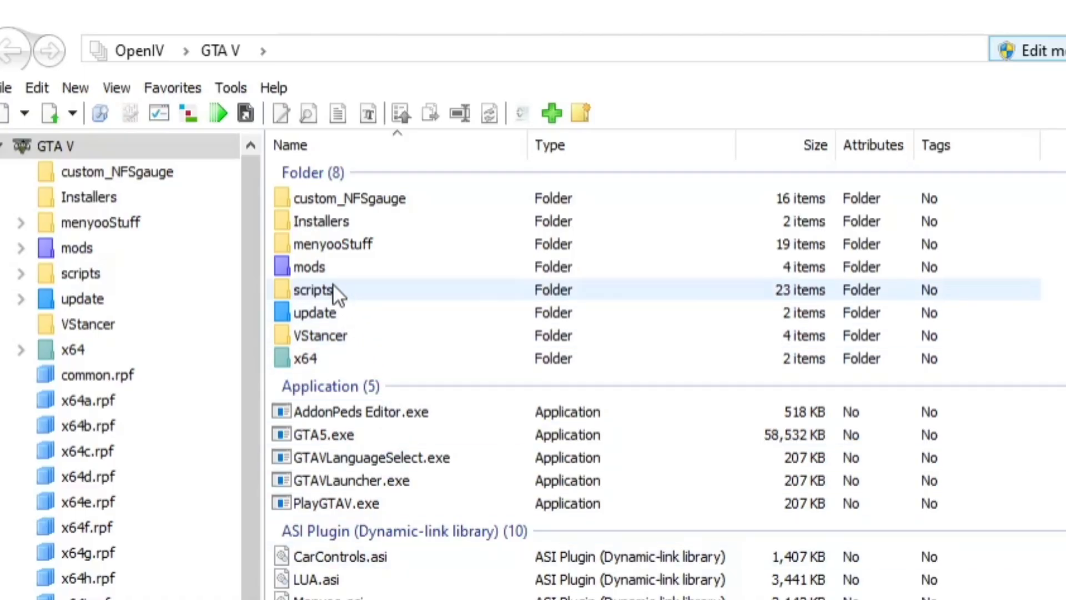
In OpenIV, open the mods\x64\audio\sfx folder.
click(332, 263)
double_click(331, 263)
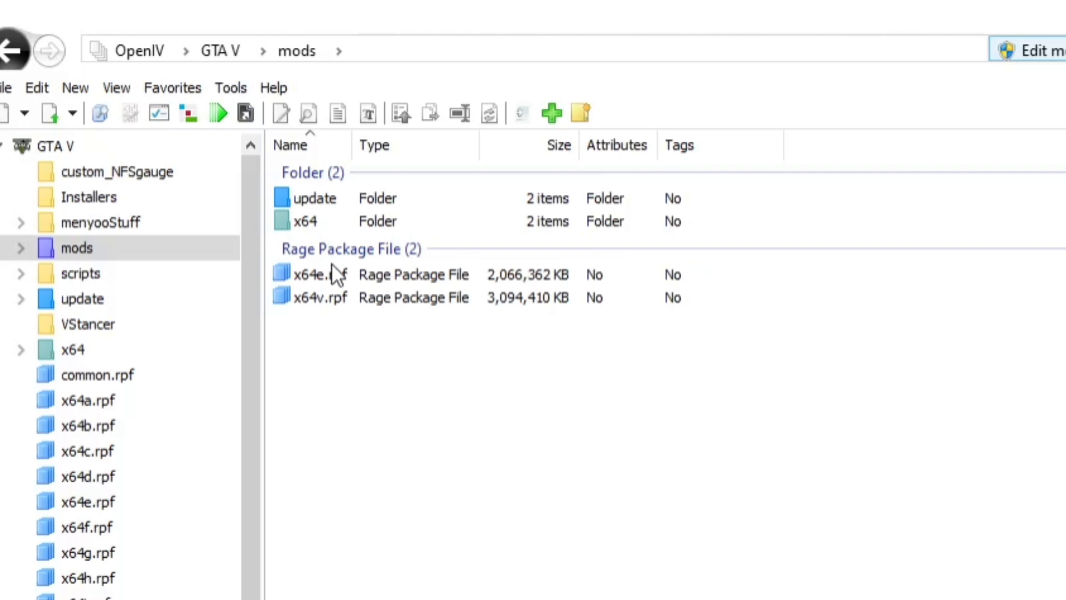
double_click(329, 221)
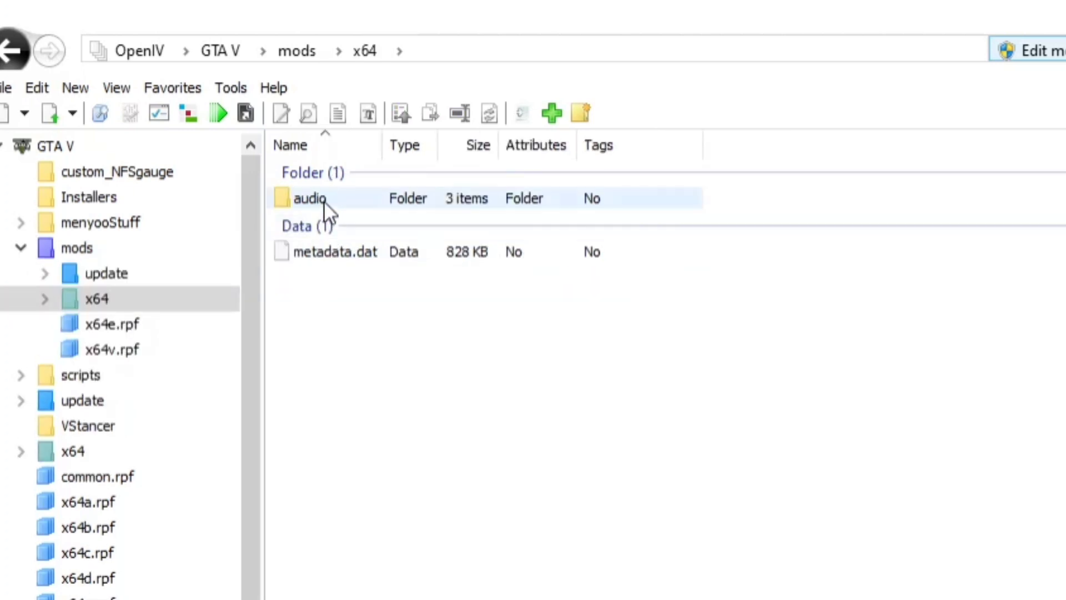
double_click(325, 201)
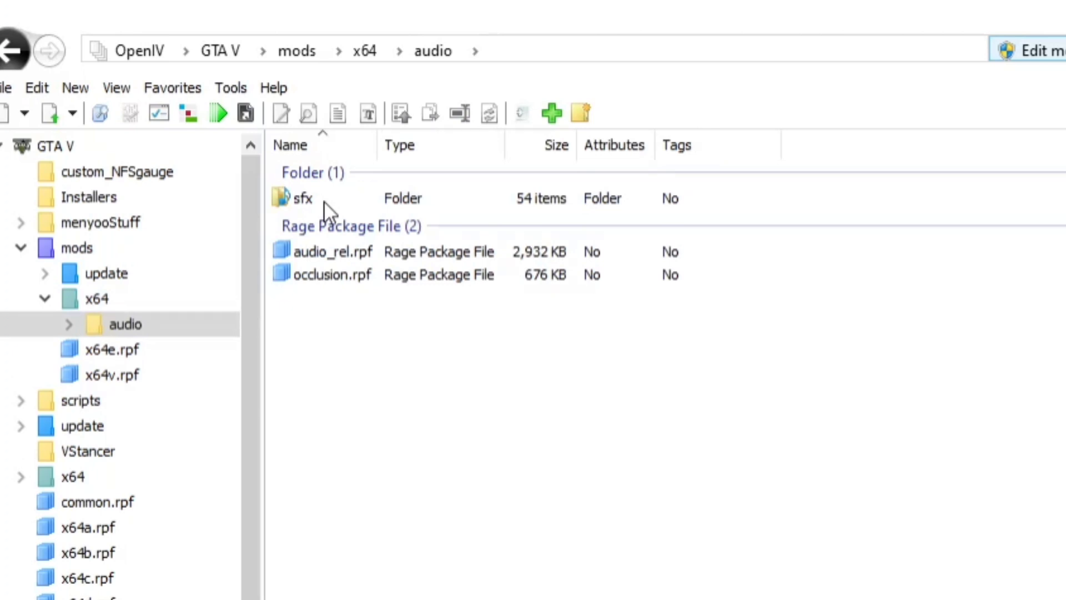
double_click(324, 201)
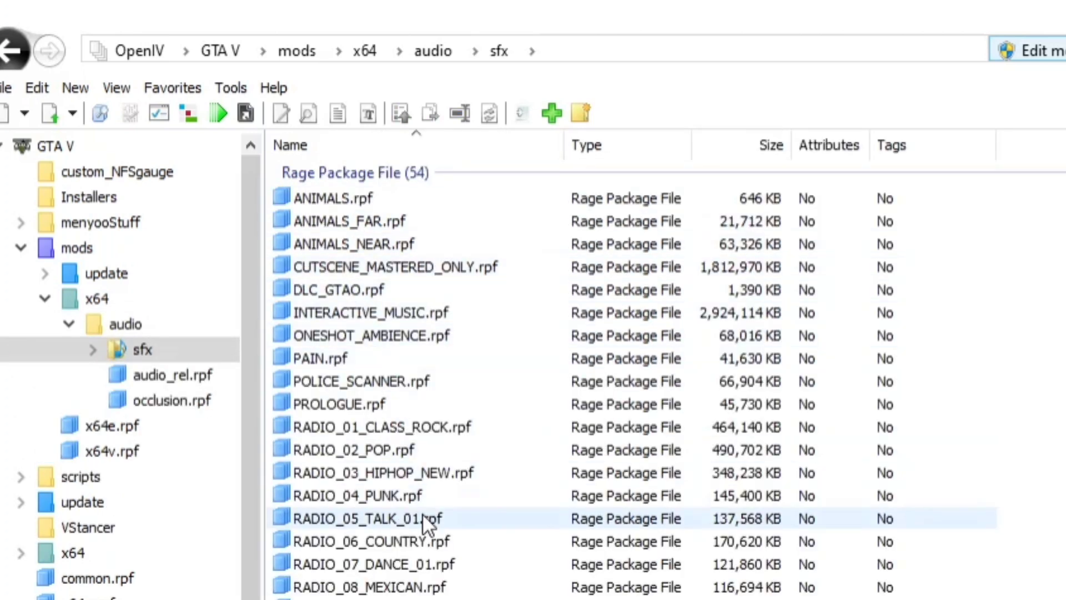
Add the mods\x64\audio\sfx folder to the OpenIV favorites, using the copied name RESIDENT.RPF.
scroll(422, 513, down, 1)
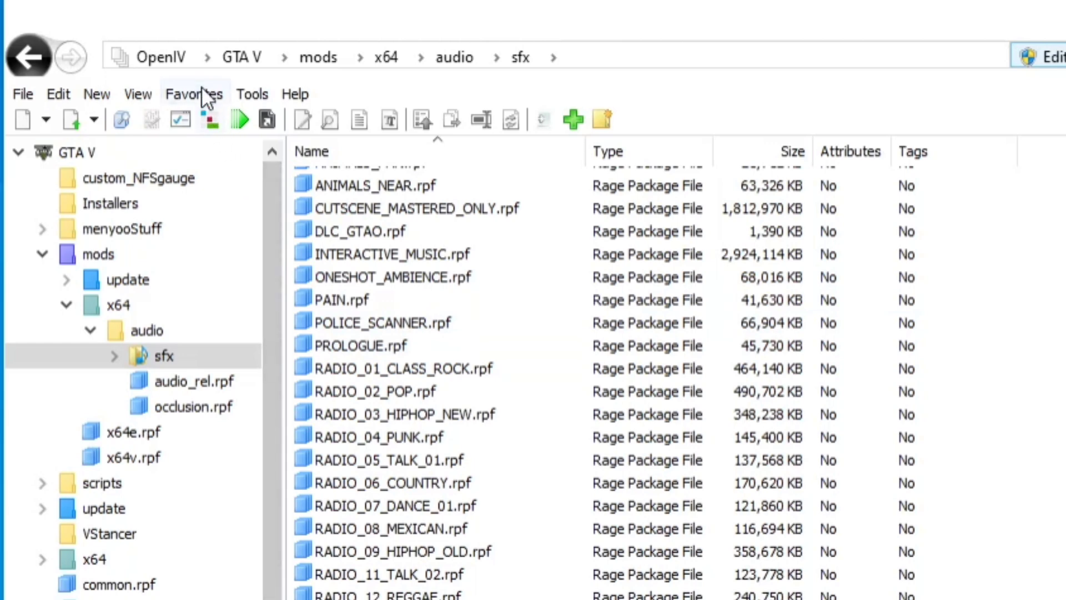
click(202, 90)
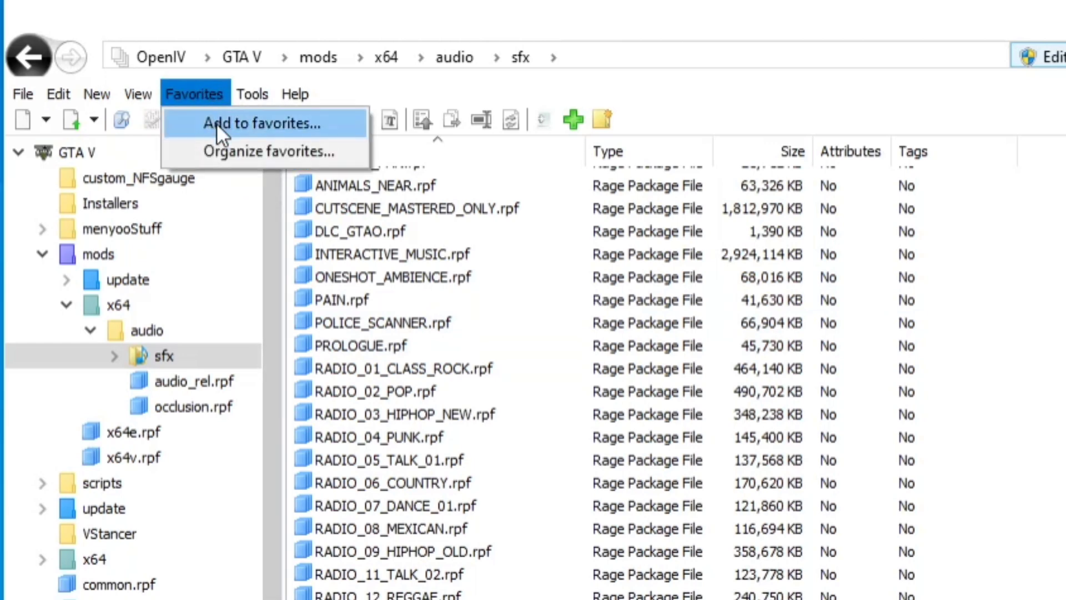
click(217, 123)
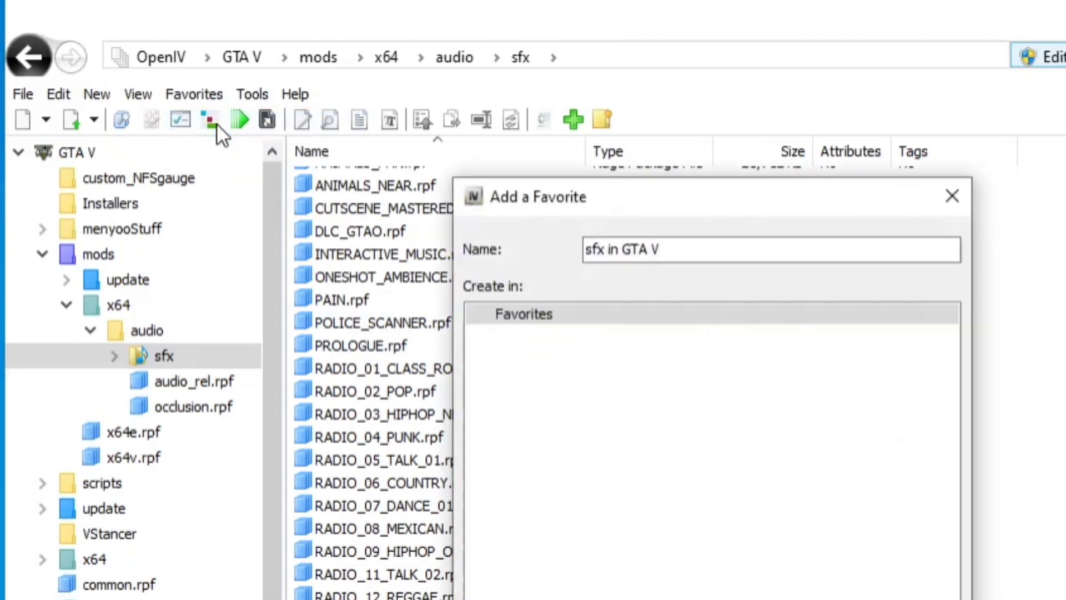
drag(674, 249, 574, 254)
right_click(607, 249)
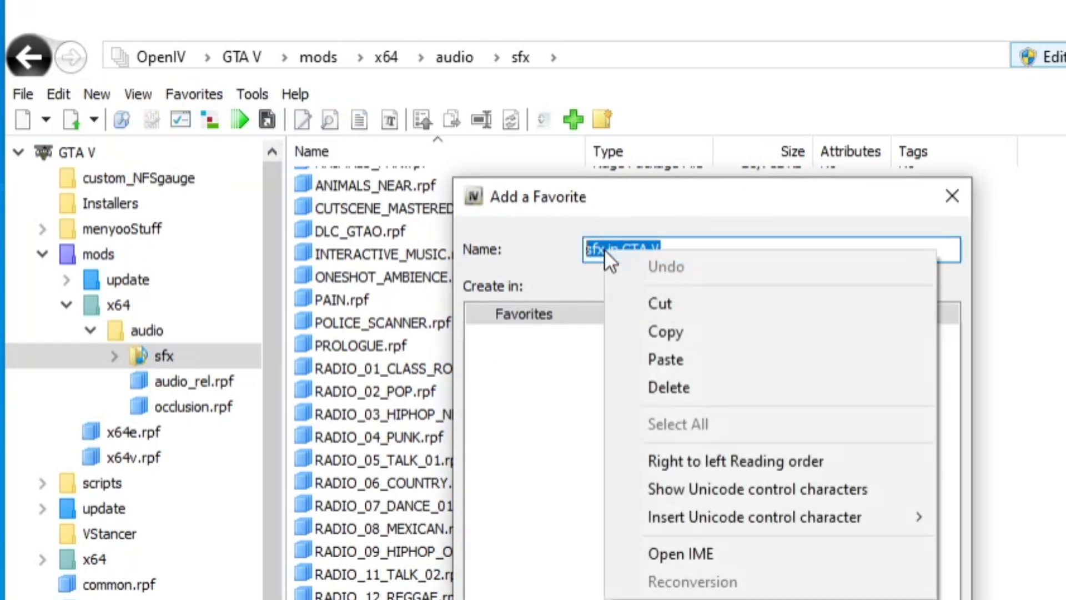
click(684, 356)
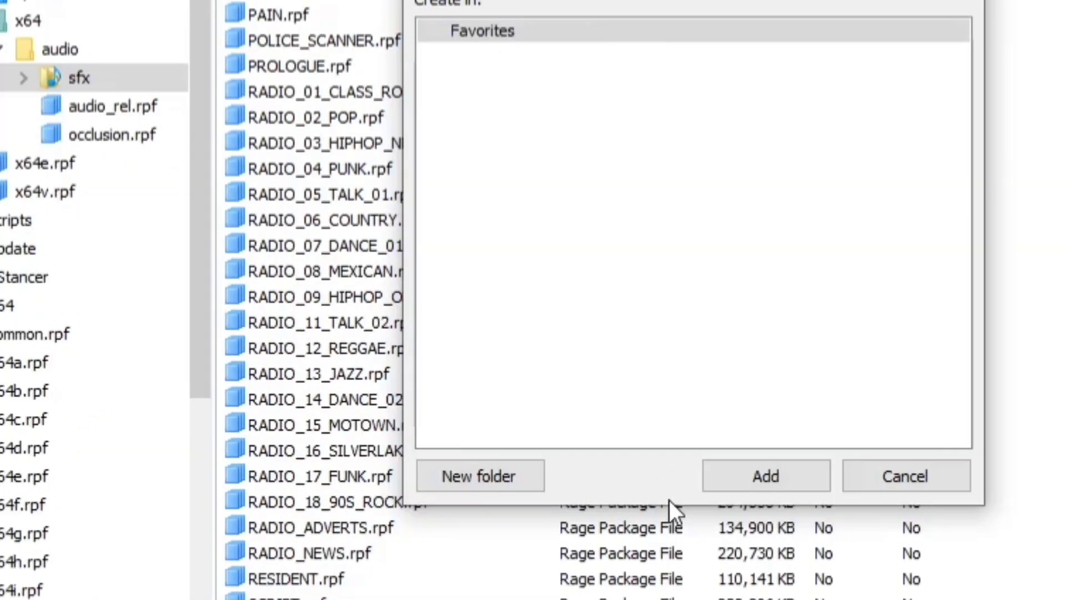
click(749, 474)
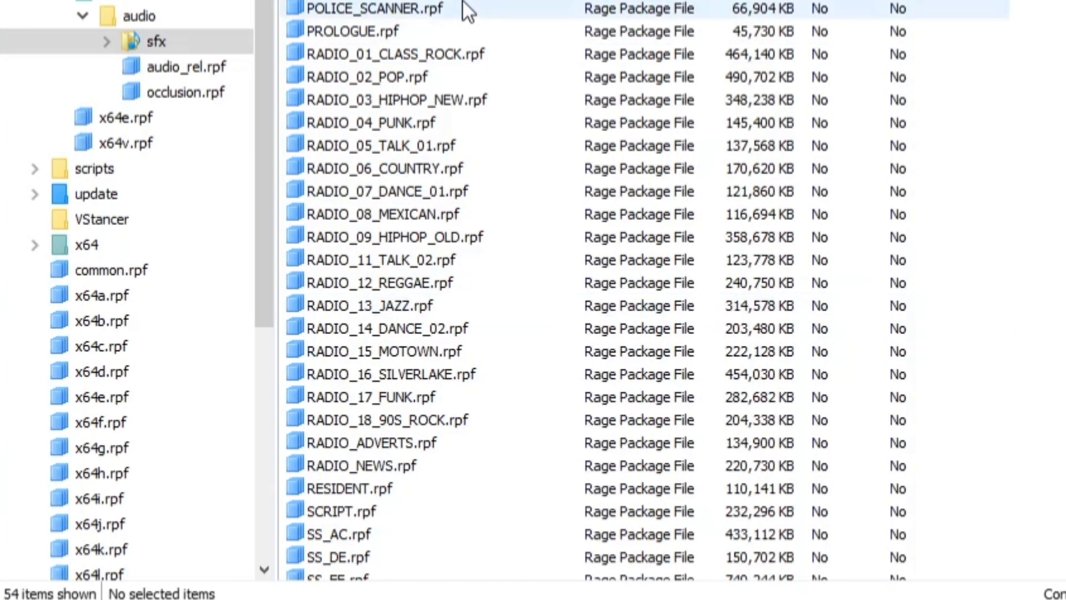
Open RESIDENT.rpf in OpenIV and the RESIDENT.RPF folder in the archive, selecting explosions.awc and weapons.awc there.
double_click(391, 488)
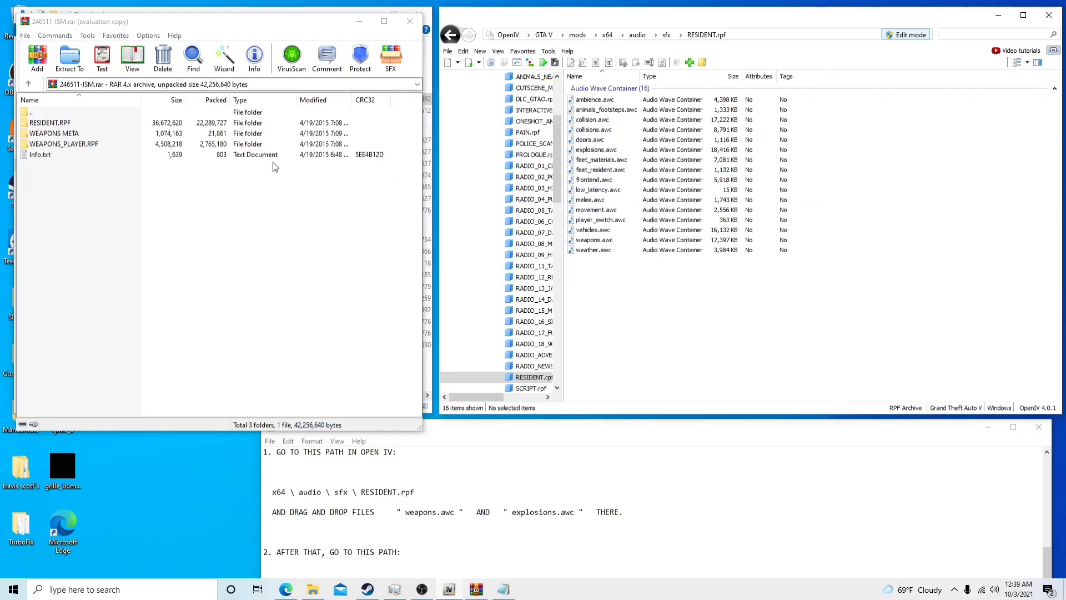
double_click(55, 123)
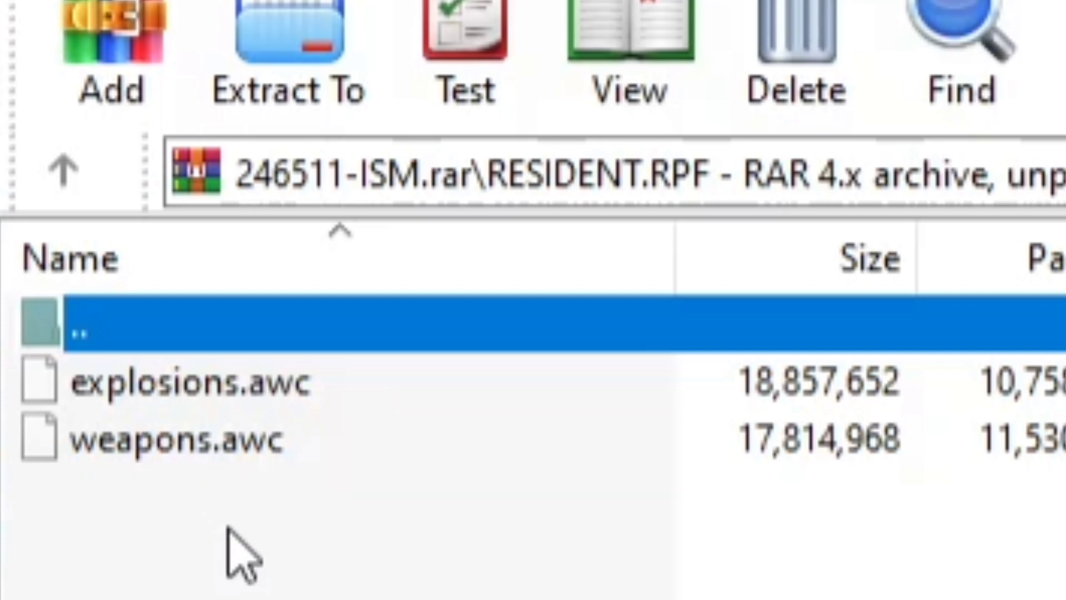
click(234, 433)
shift+click(225, 392)
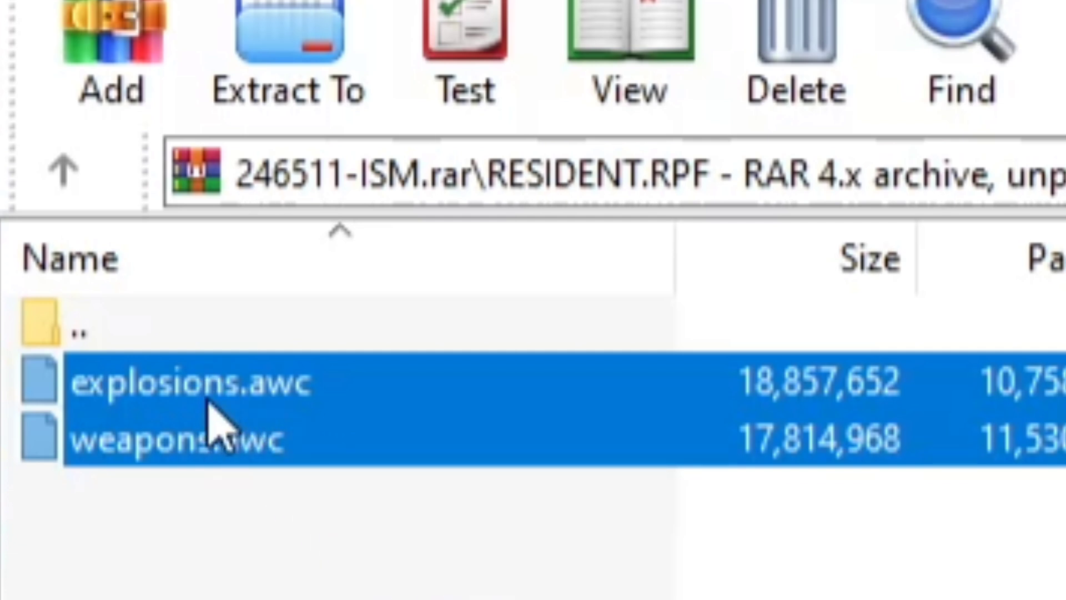
click(692, 321)
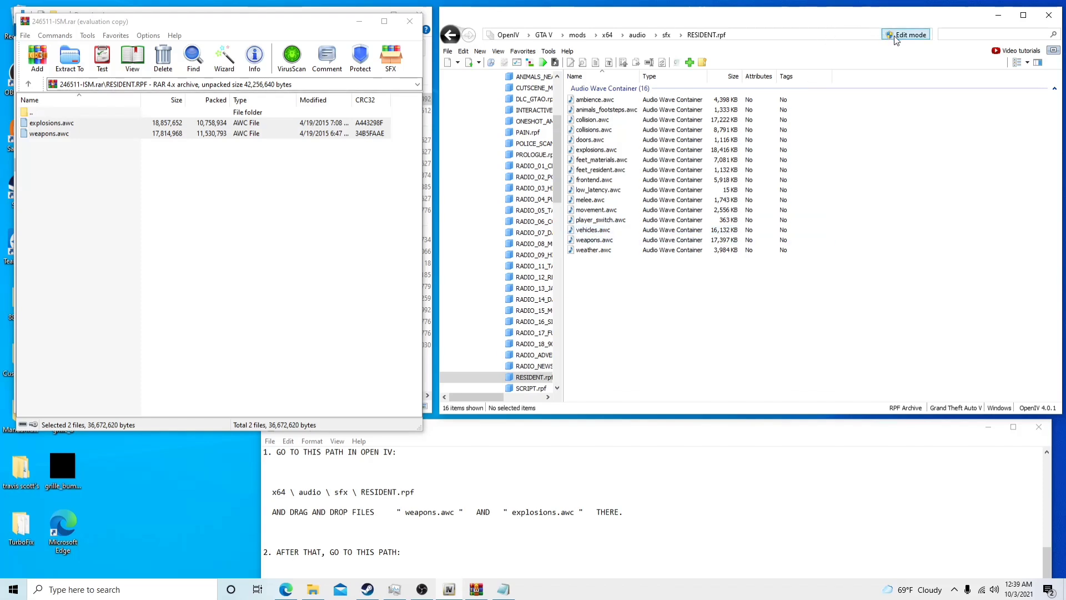
Move the OpenIV window to uncover the desktop and create a desktop folder with the copied name RESIDENT.RPF.
drag(877, 20, 456, 160)
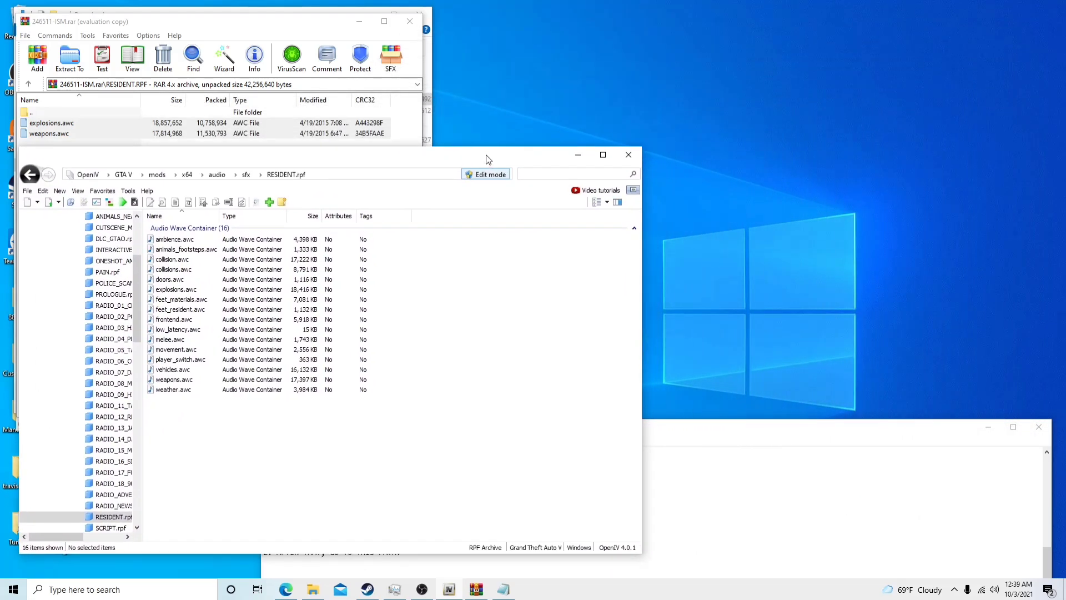
right_click(830, 74)
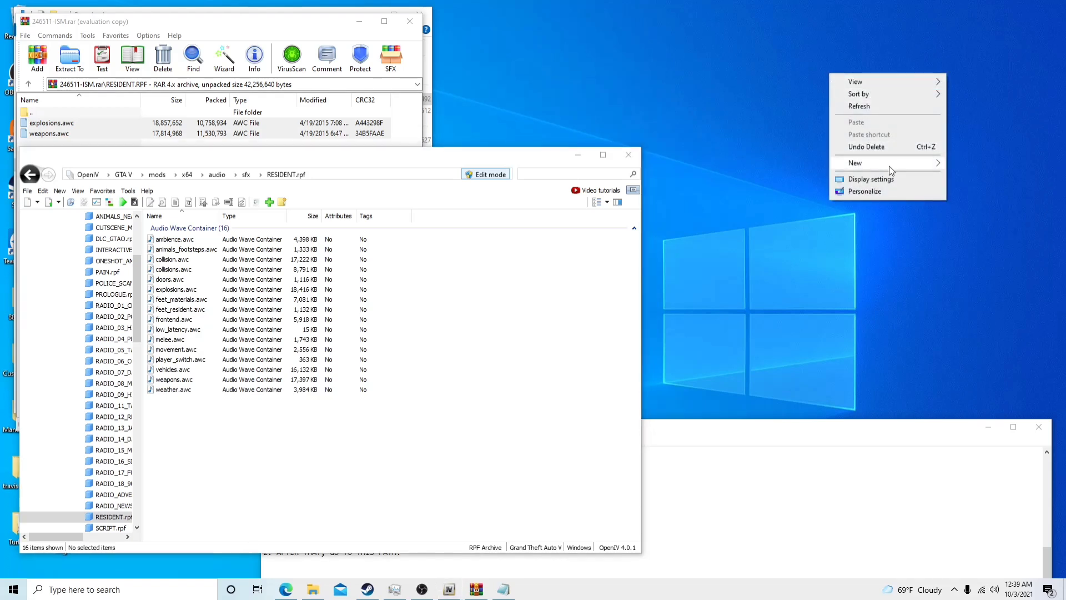
mouse_move(894, 164)
click(979, 165)
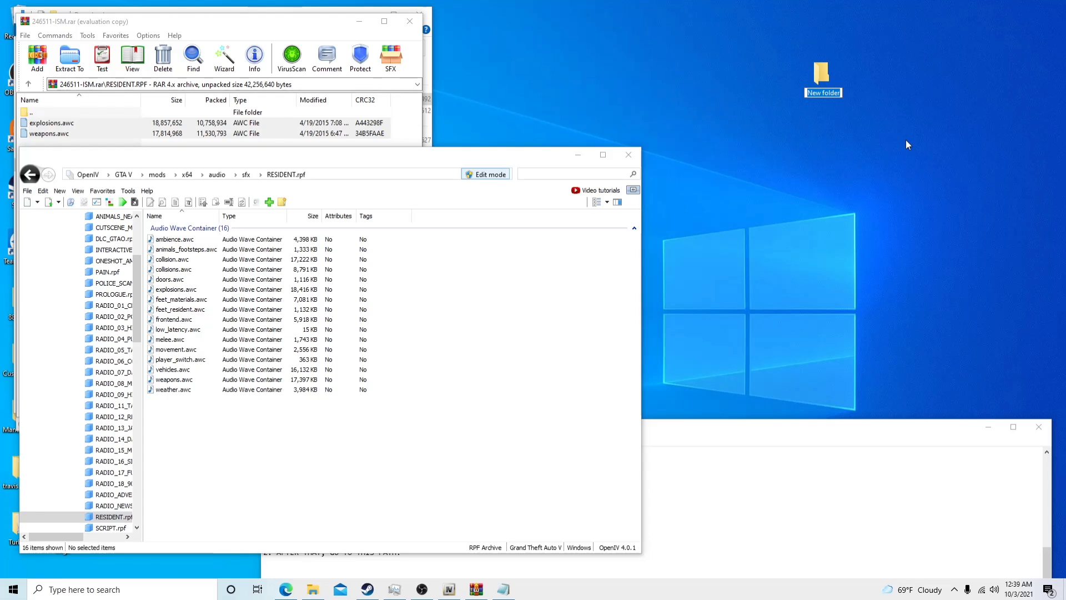
right_click(818, 95)
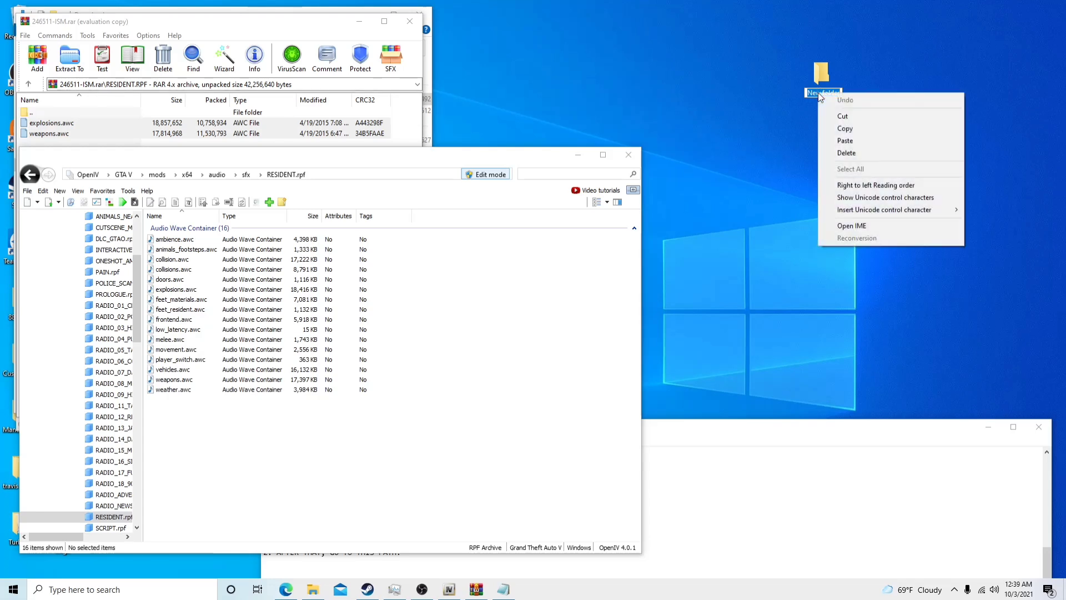
click(852, 141)
key(Return)
click(849, 144)
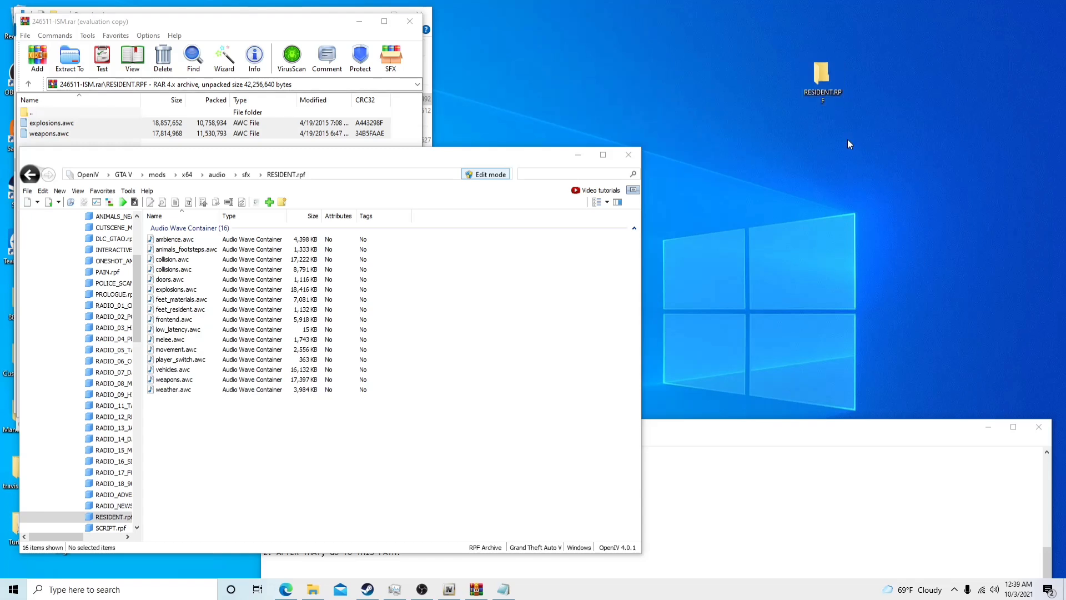
Back up the original explosions.awc and weapons.awc from OpenIV into the RESIDENT.RPF folder on the desktop.
drag(460, 158, 642, 171)
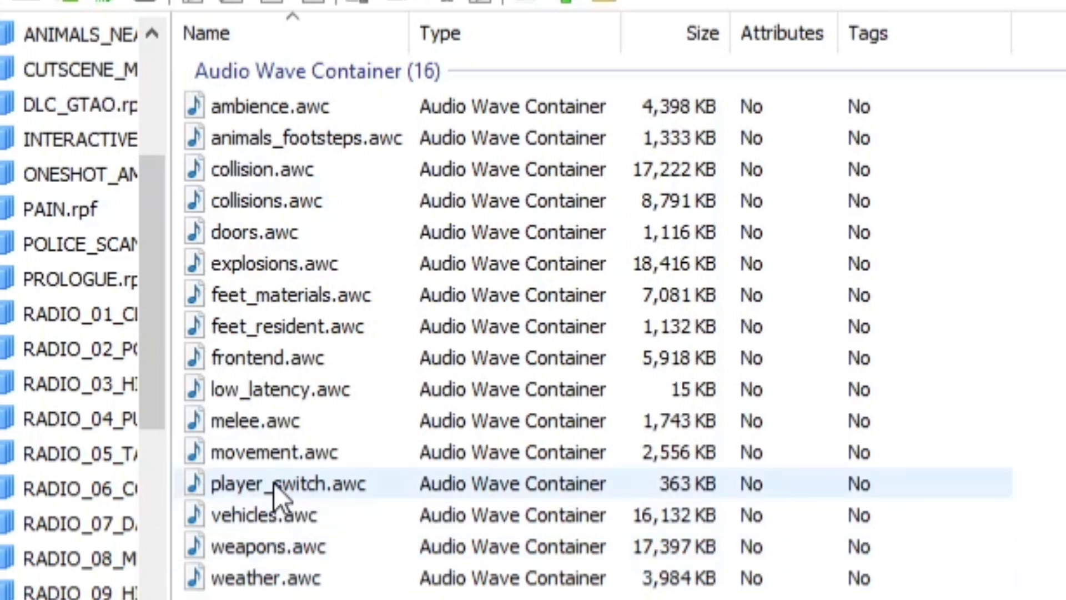
click(260, 265)
drag(236, 259, 823, 68)
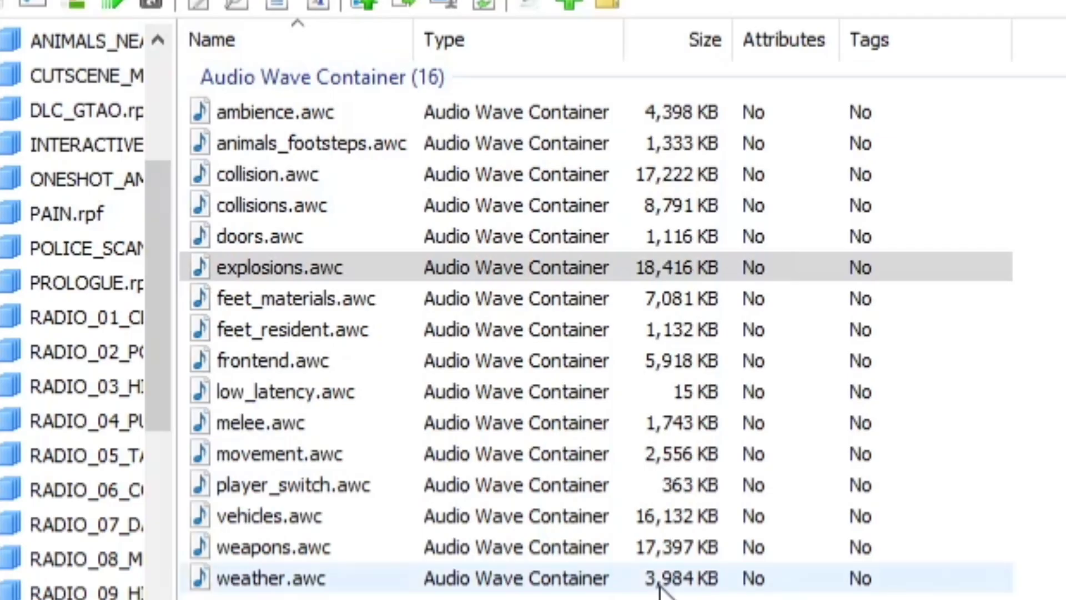
click(245, 552)
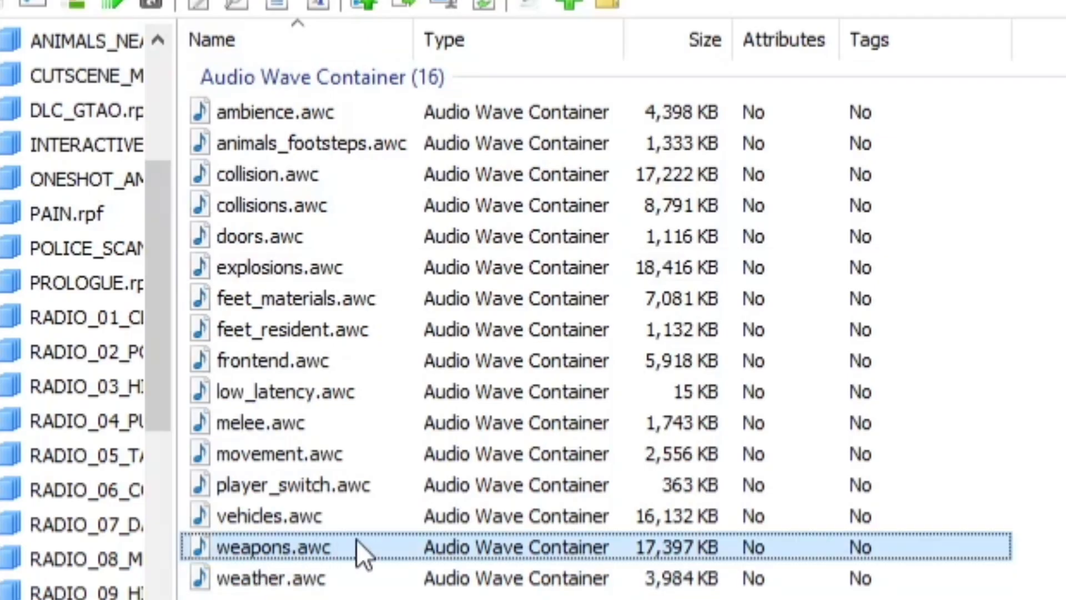
drag(245, 550, 818, 67)
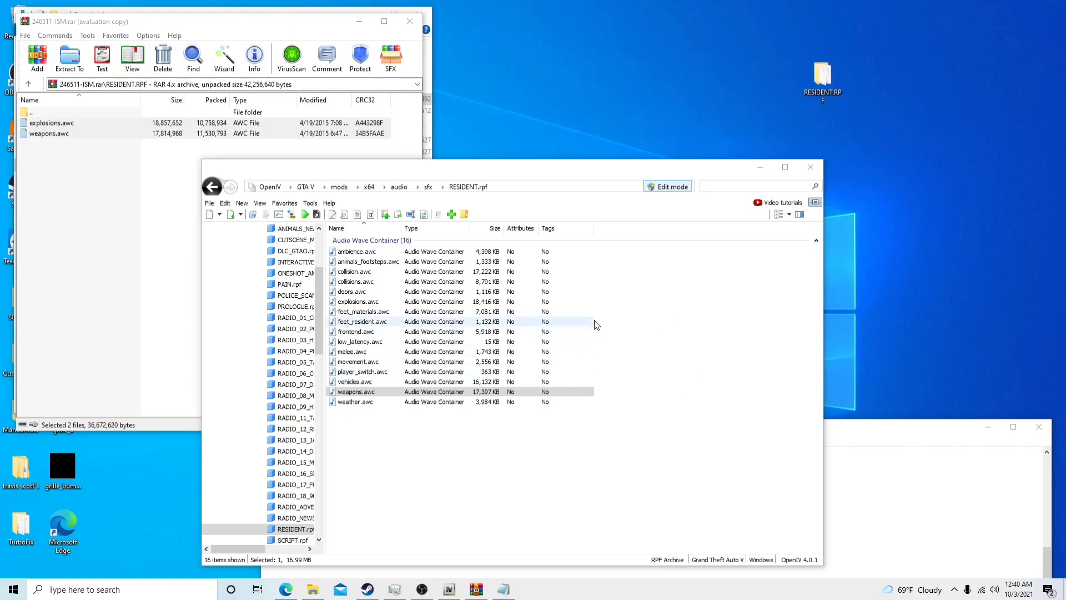
Place OpenIV beside the archive and add the mod's explosions.awc and weapons.awc to RESIDENT.rpf.
drag(545, 176, 774, 34)
click(141, 213)
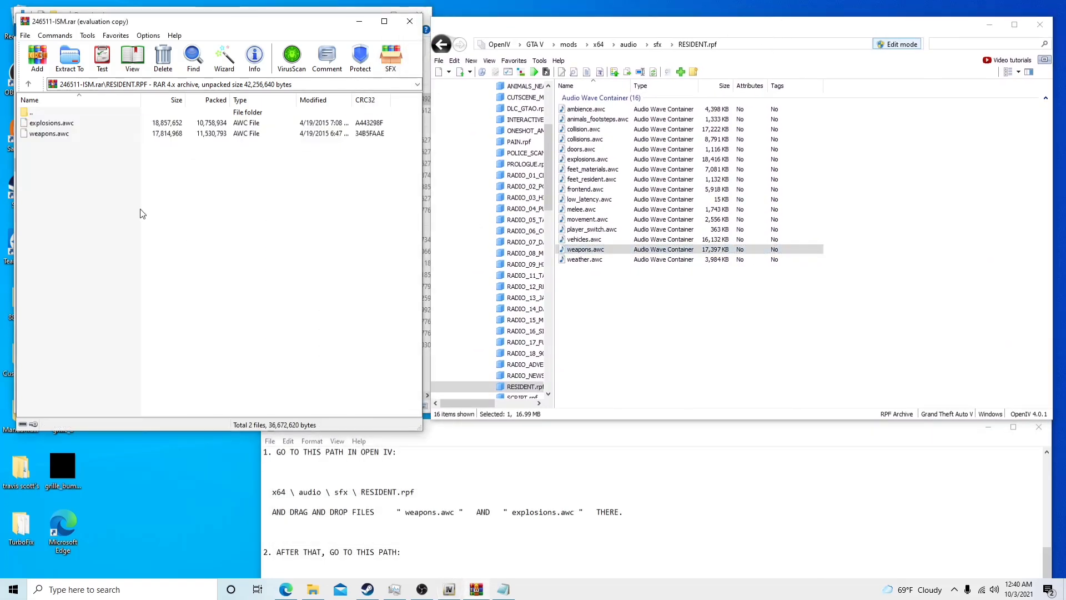
drag(47, 160, 642, 348)
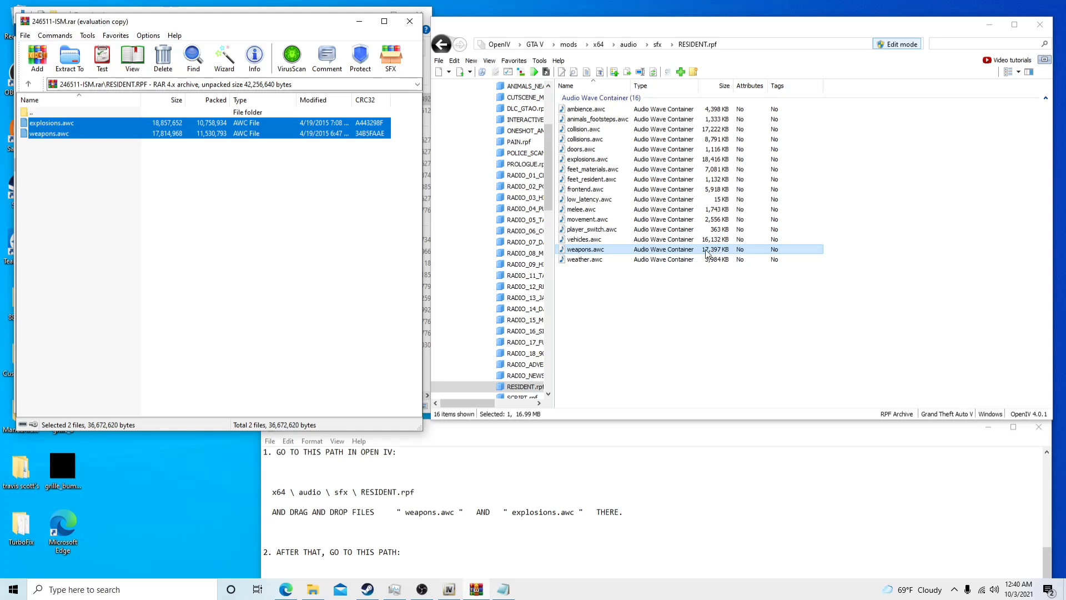
click(644, 368)
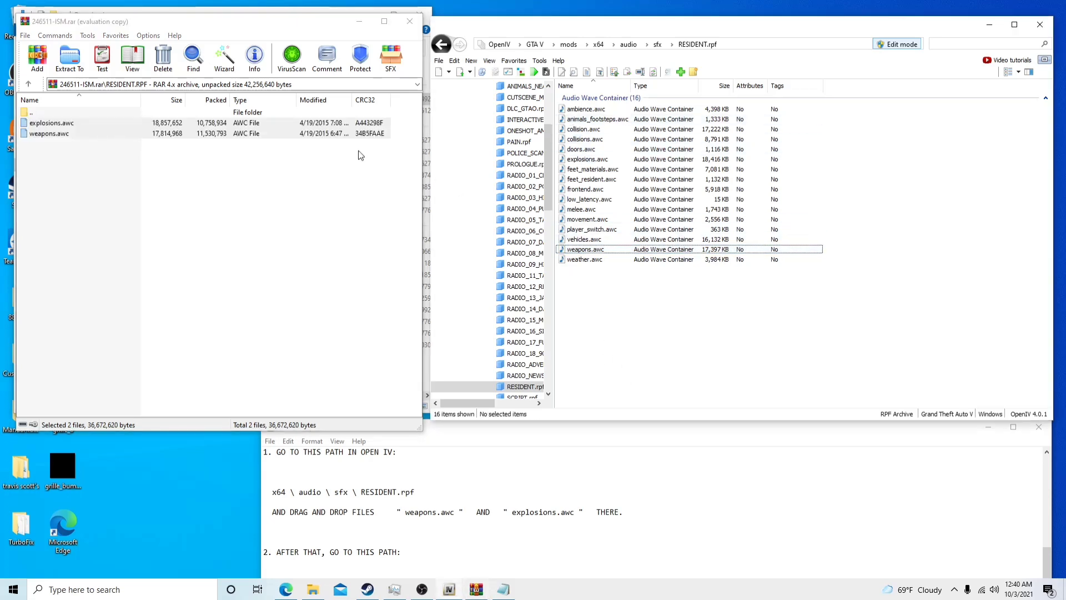
Open the WEAPONS META folder in the archive and mods\update\update.rpf\common\data\ai in OpenIV.
click(28, 84)
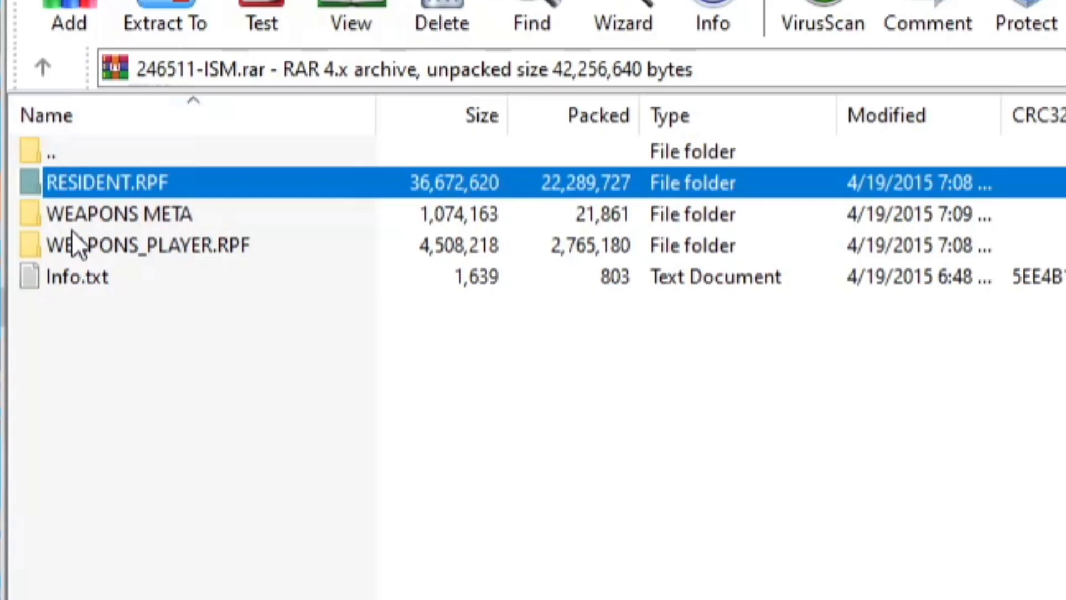
double_click(123, 218)
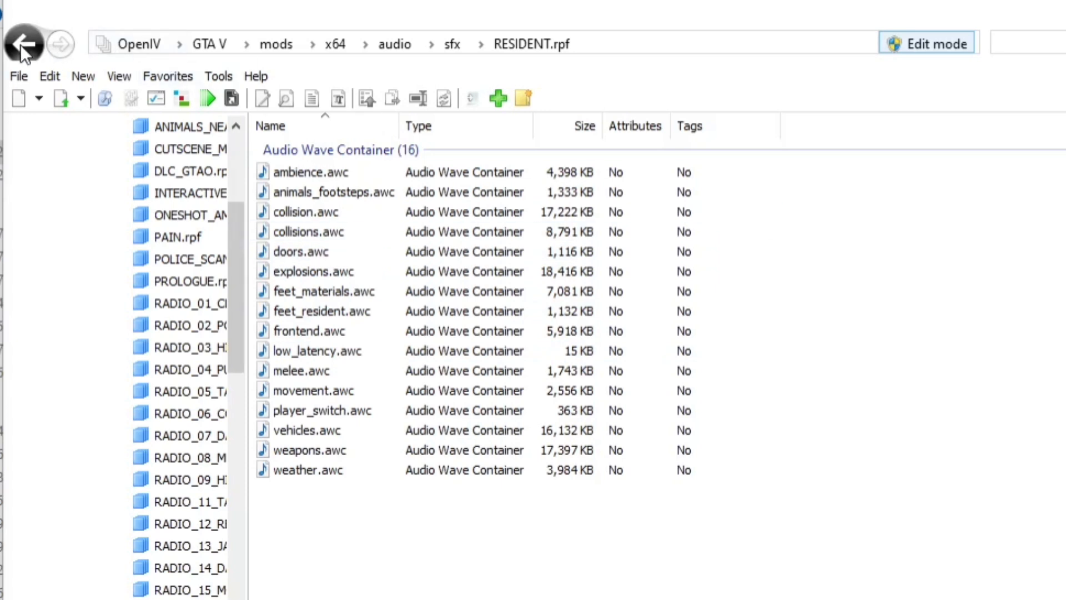
click(284, 43)
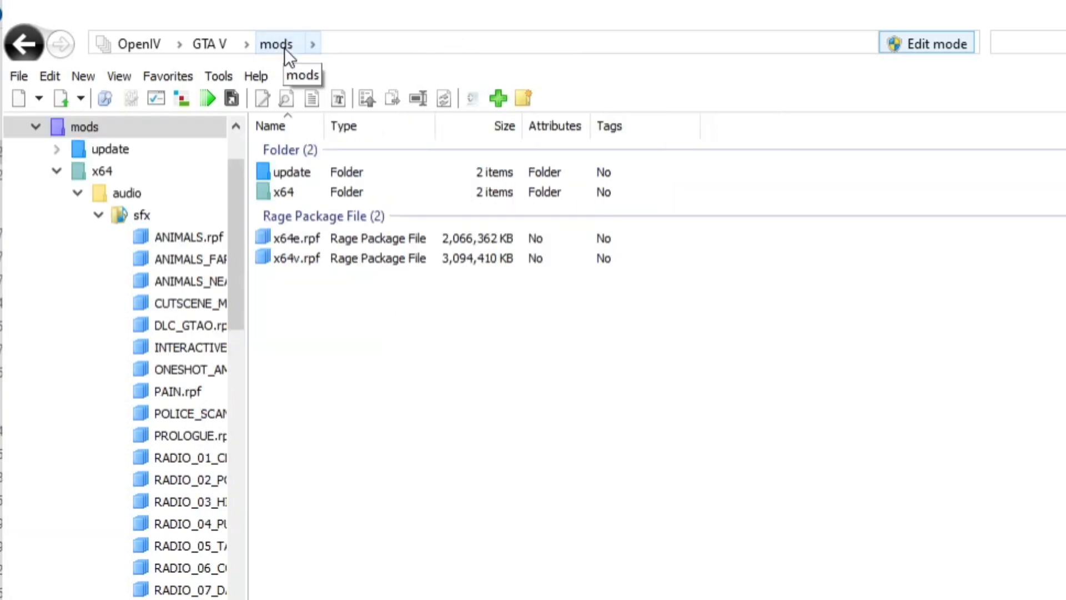
double_click(341, 170)
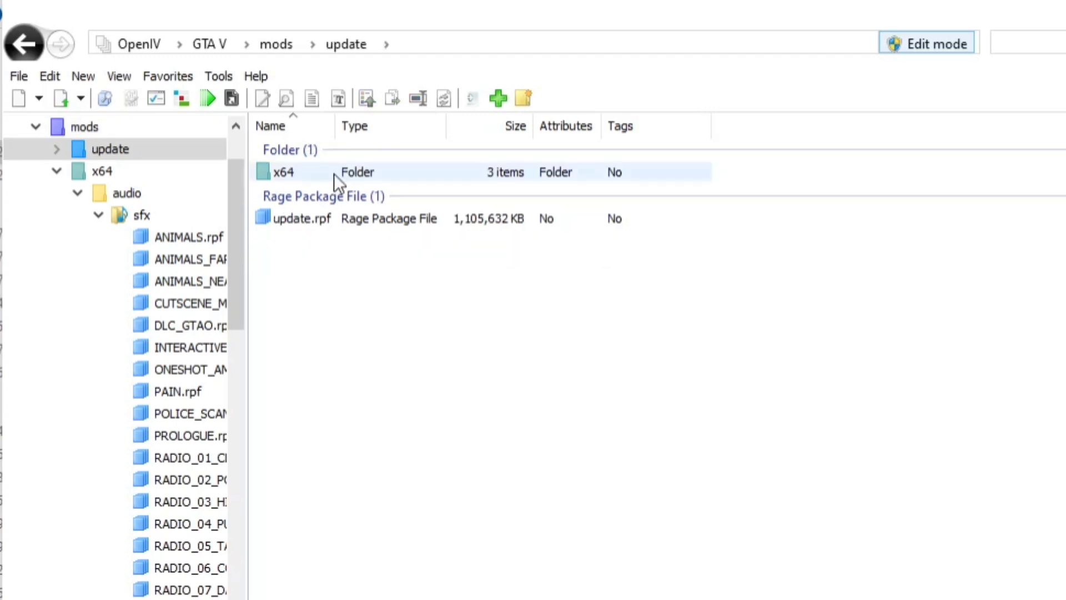
double_click(314, 221)
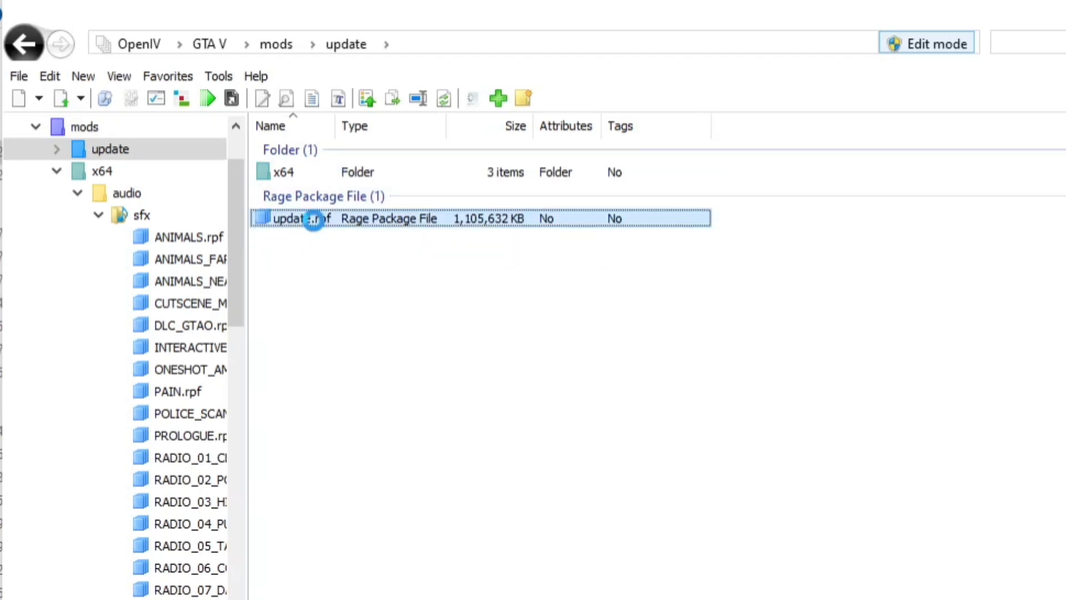
double_click(318, 173)
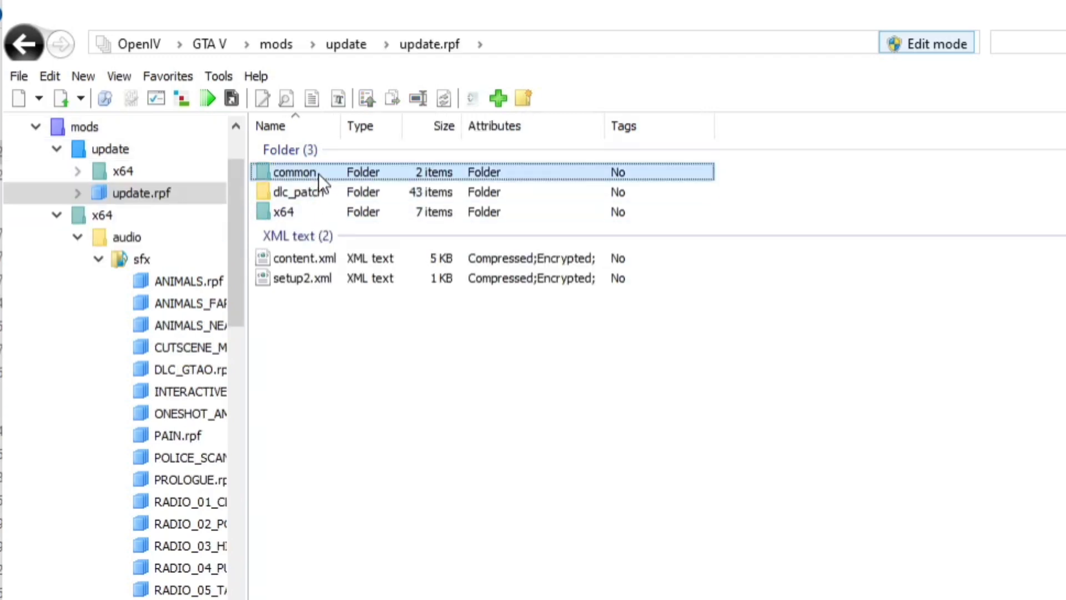
double_click(318, 173)
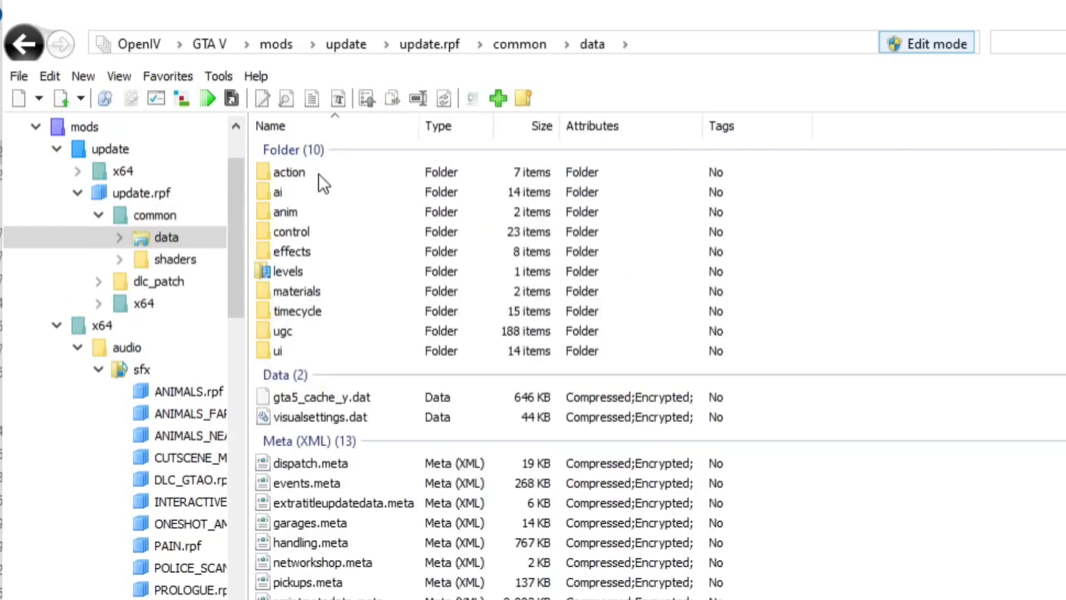
double_click(295, 194)
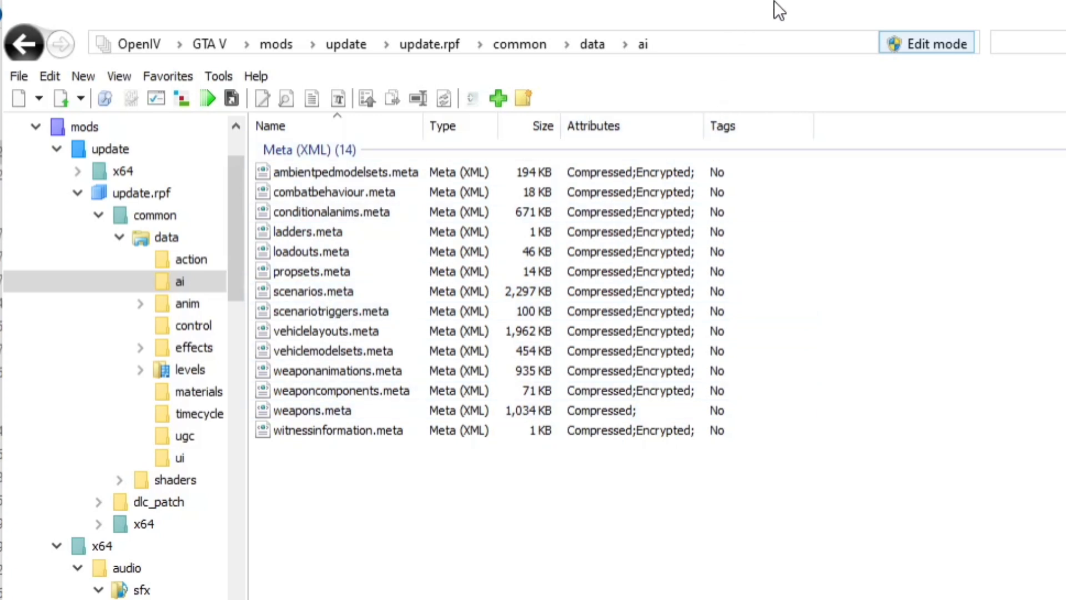
Move the OpenIV window to uncover the desktop and copy the file name weapons.meta without renaming the file.
drag(773, 1, 791, 161)
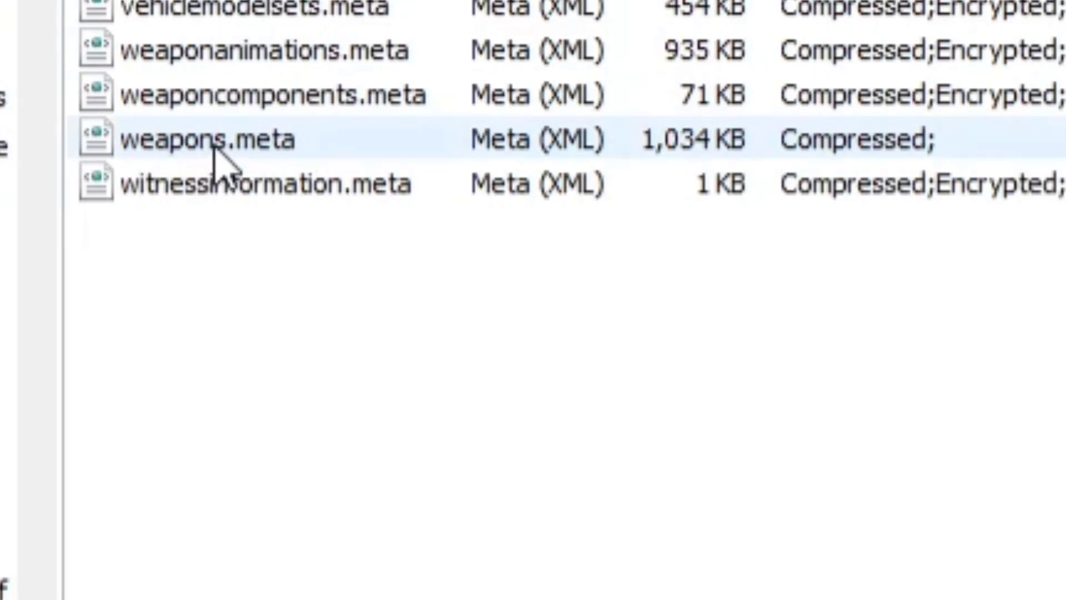
click(218, 143)
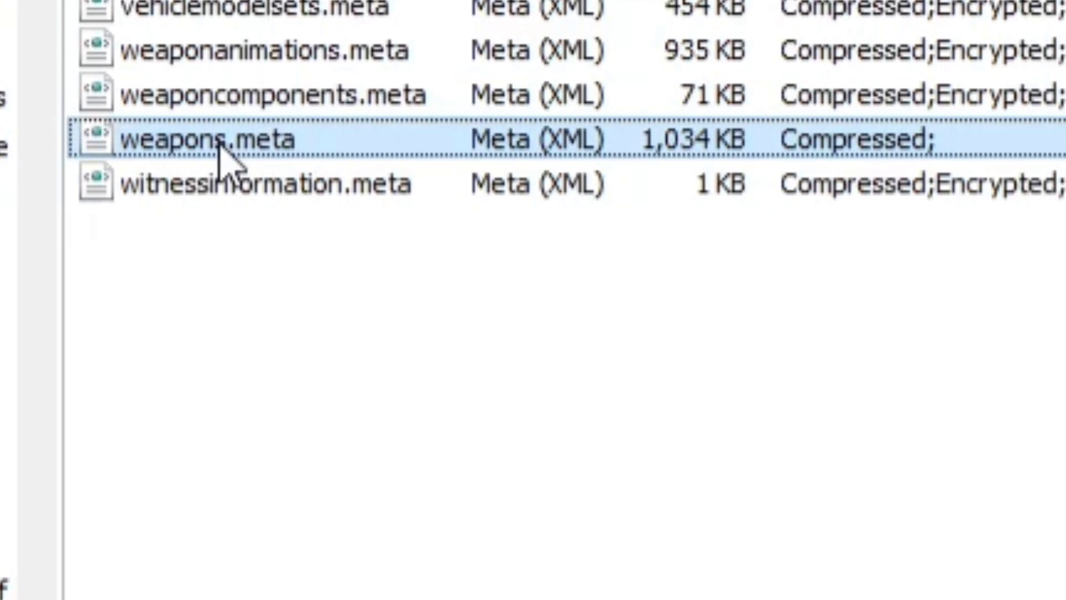
click(219, 144)
drag(316, 136, 119, 147)
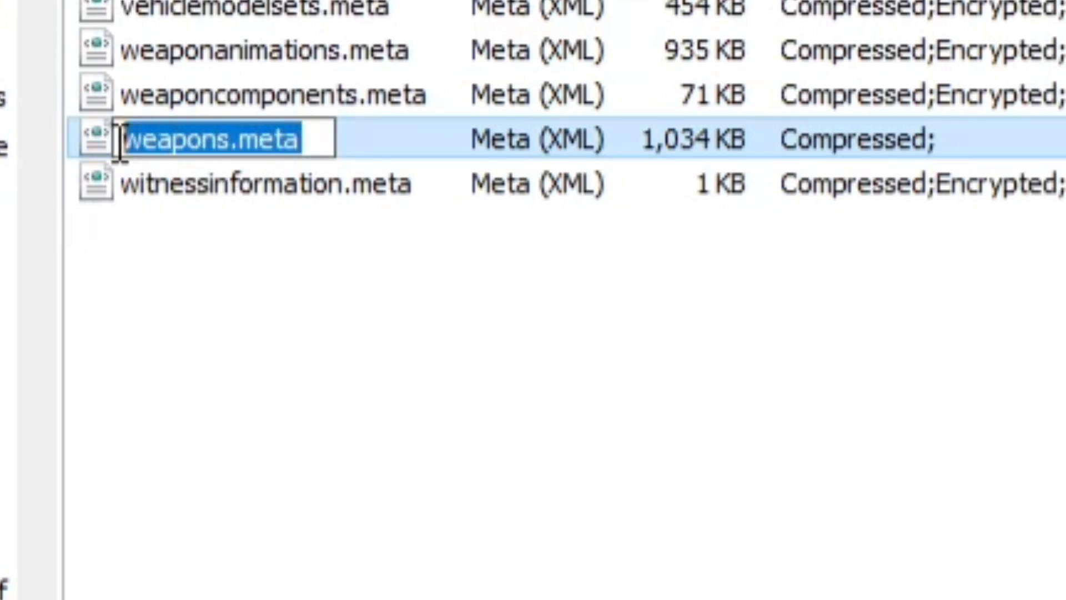
right_click(217, 142)
click(394, 299)
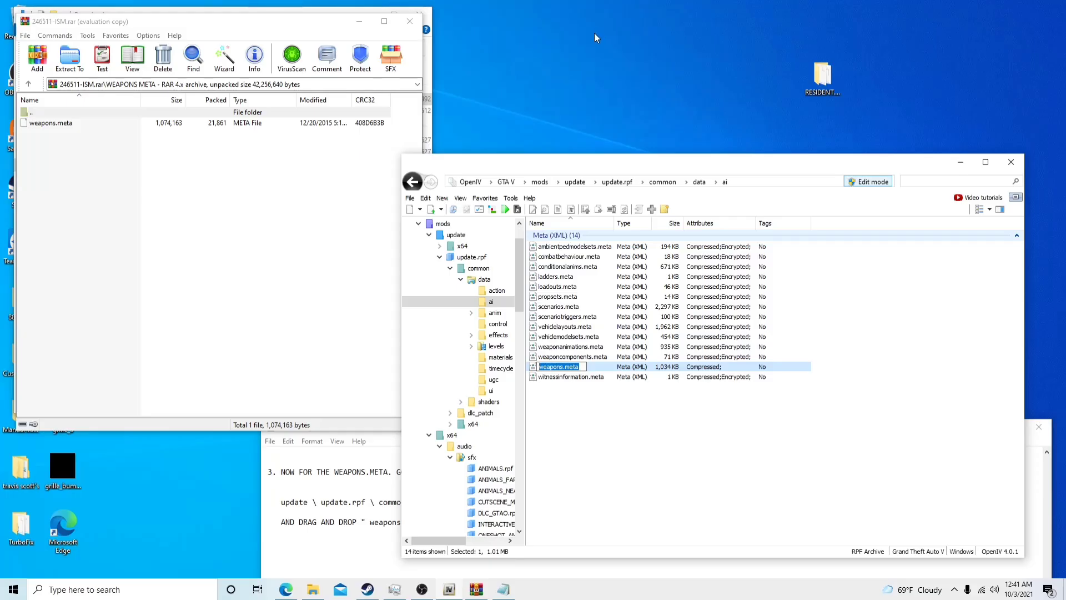
Create a new folder on the desktop and name it weapons.meta.
right_click(594, 33)
mouse_move(651, 125)
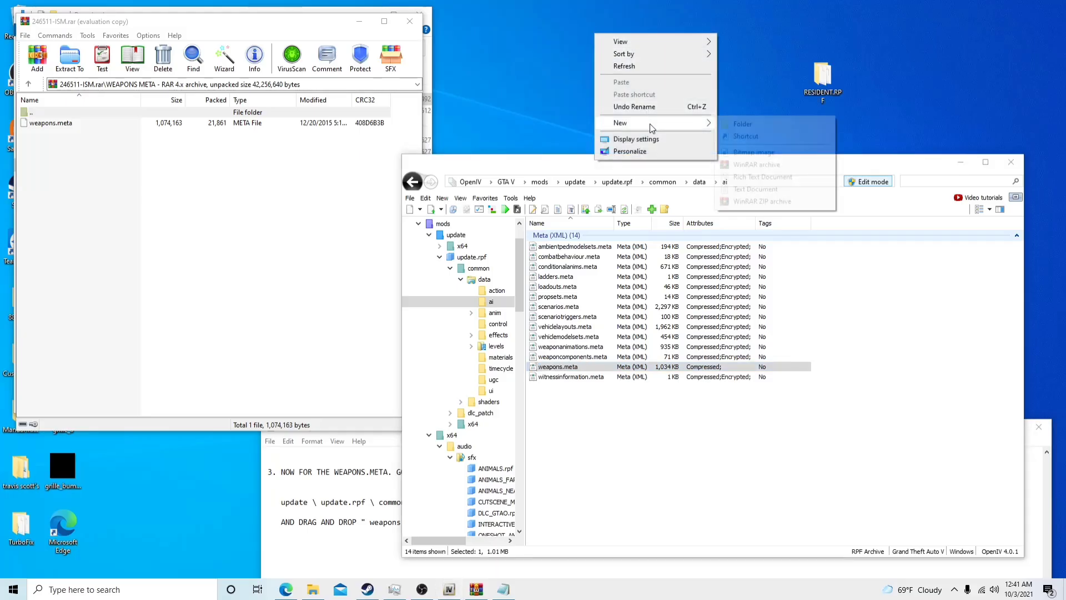
click(744, 123)
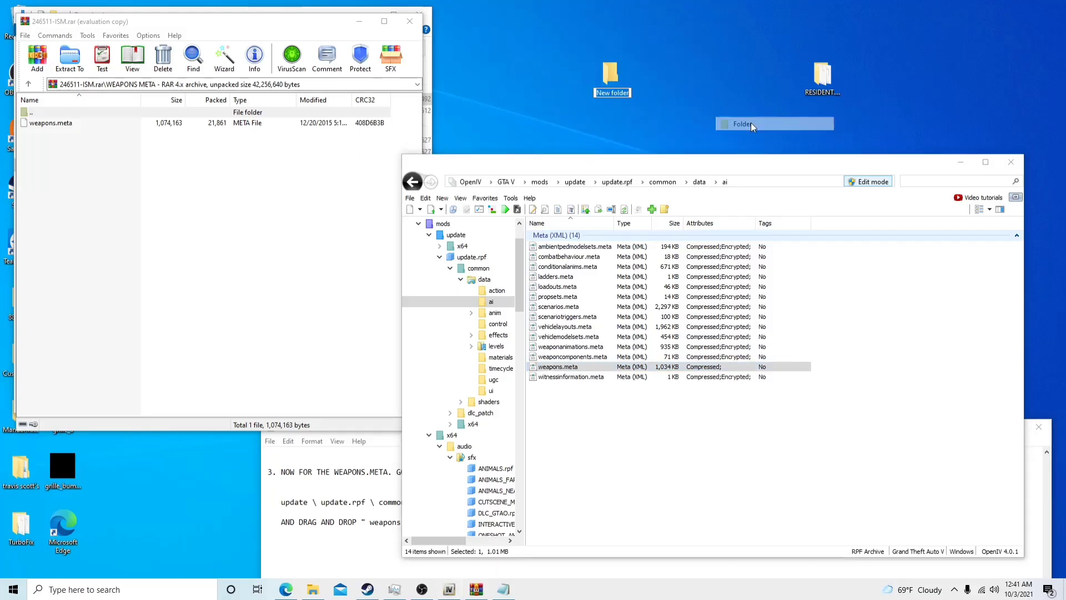
right_click(608, 94)
click(648, 141)
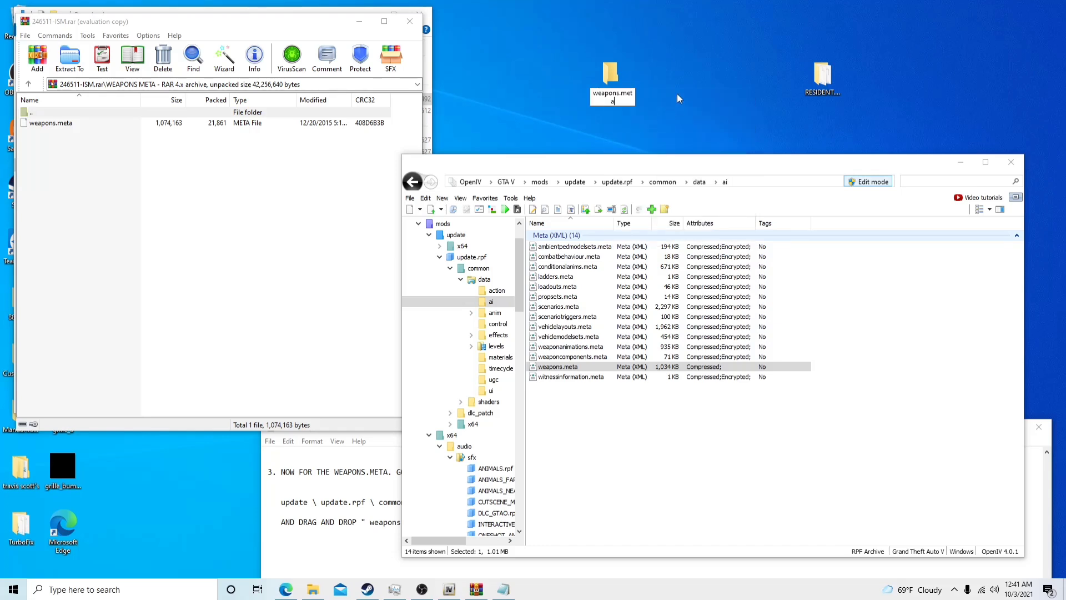
key(Return)
click(678, 99)
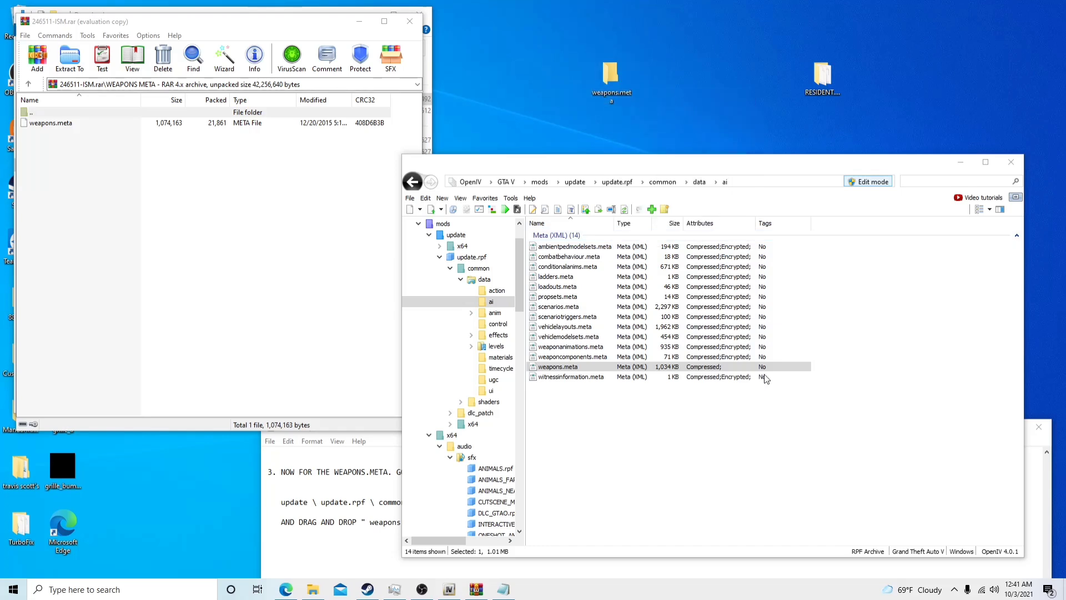
Back up the original weapons.meta from OpenIV into the desktop folder weapons.meta and replace it in the ai folder with the mod's weapons.meta.
click(575, 368)
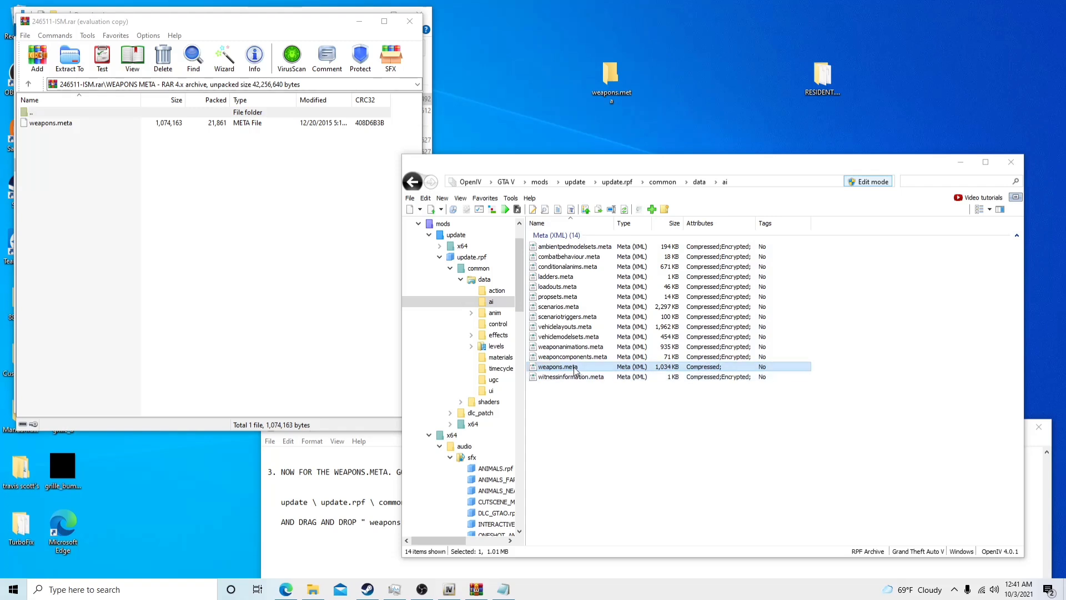
drag(574, 370, 665, 231)
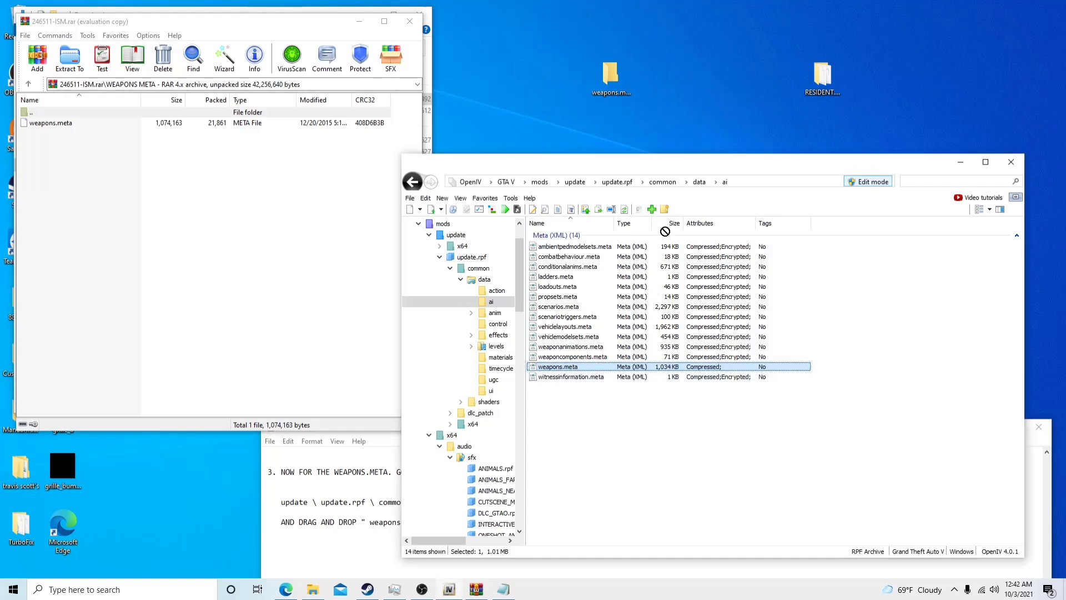
drag(625, 69, 609, 64)
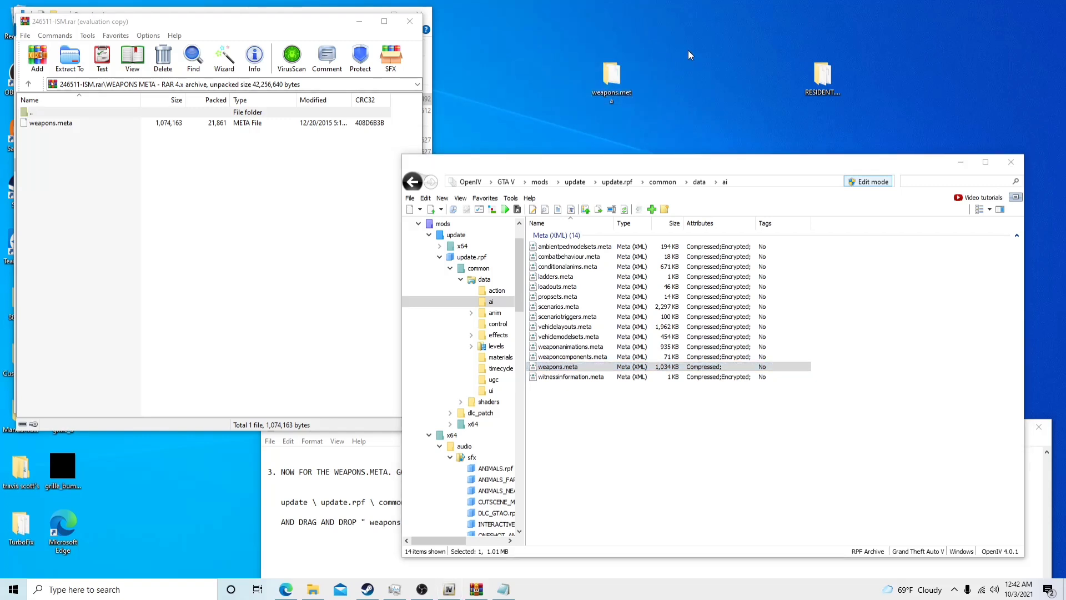
click(126, 209)
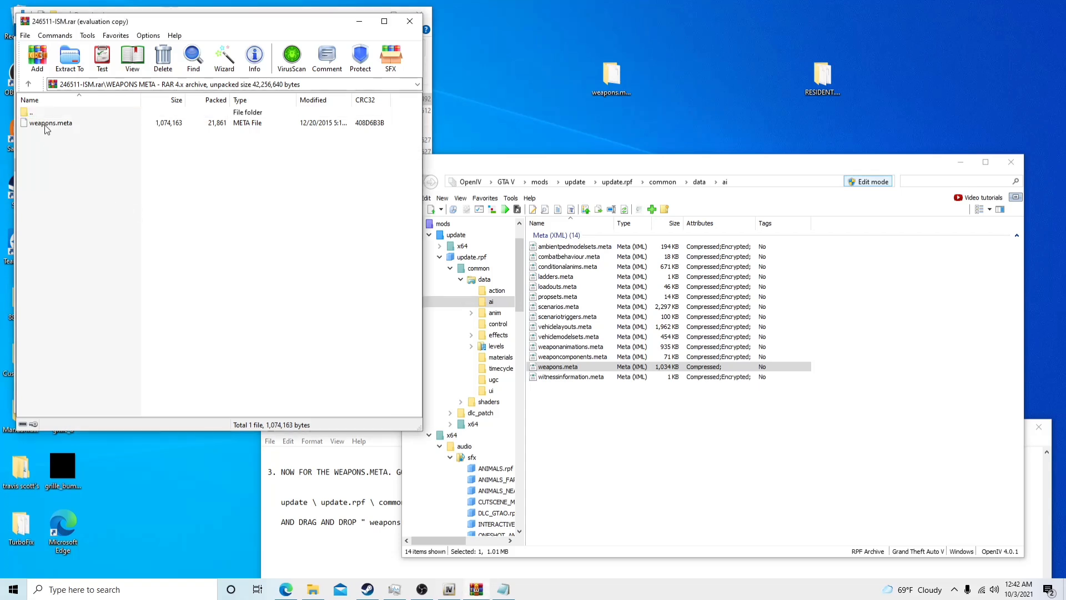
drag(46, 128, 673, 443)
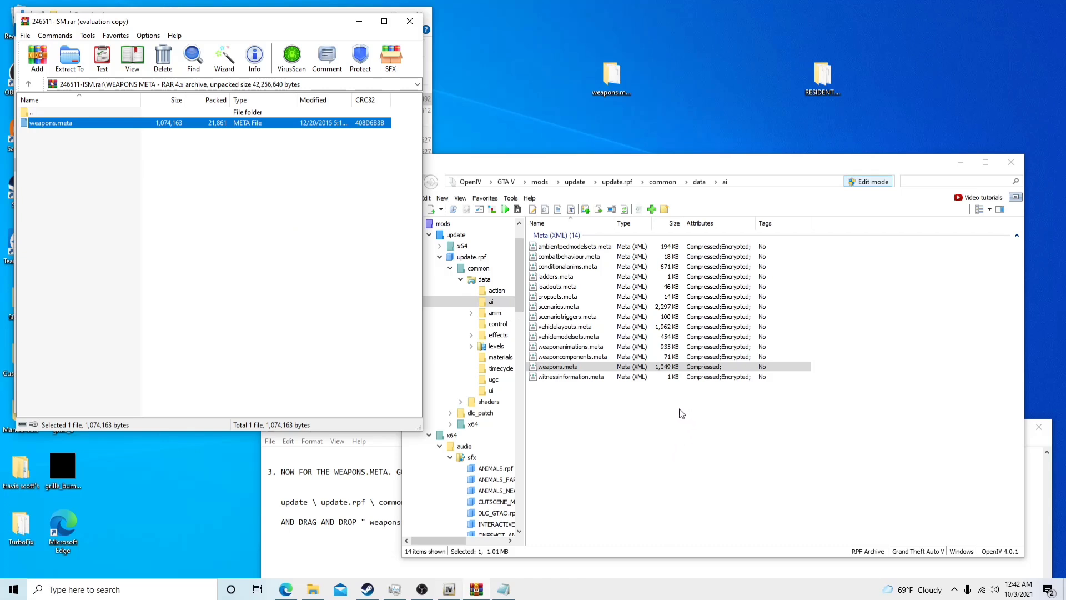
Go back to the root of the 246511-ISM.rar archive and open its WEAPONS_PLAYER.RPF folder.
click(29, 85)
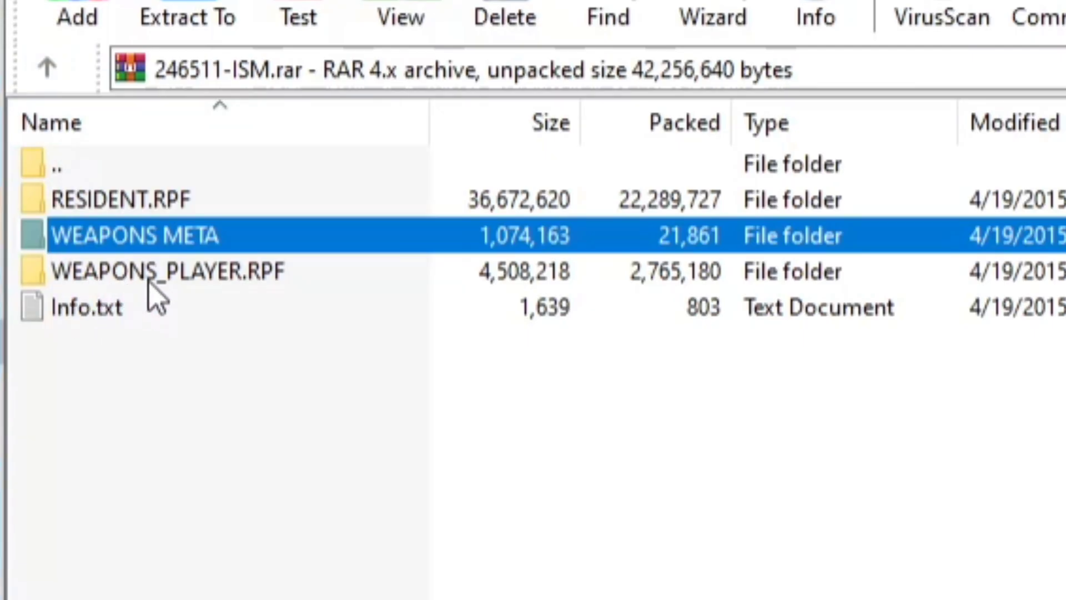
click(180, 283)
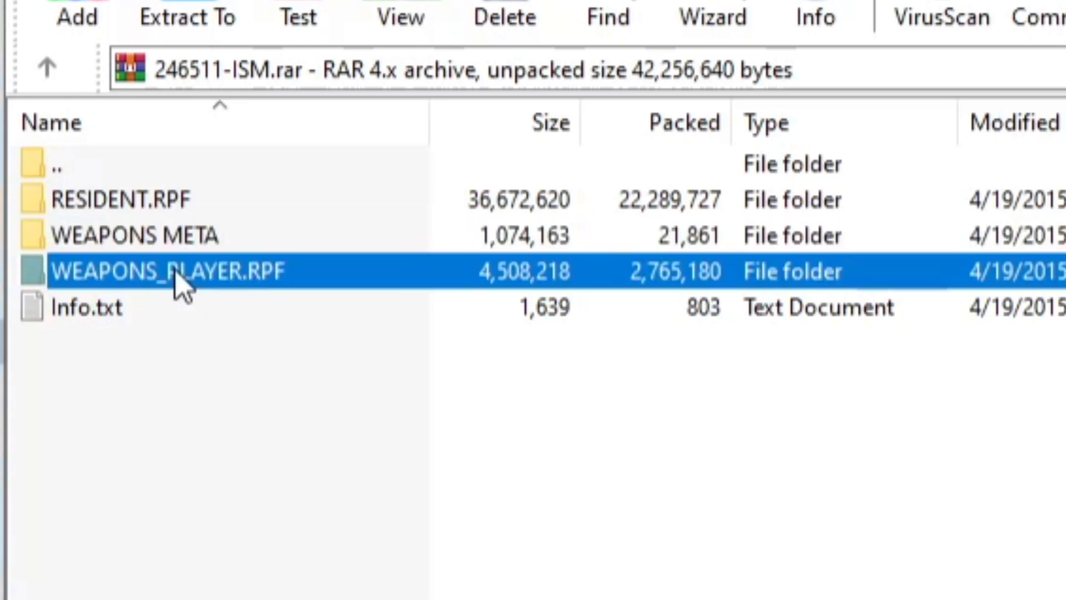
double_click(181, 283)
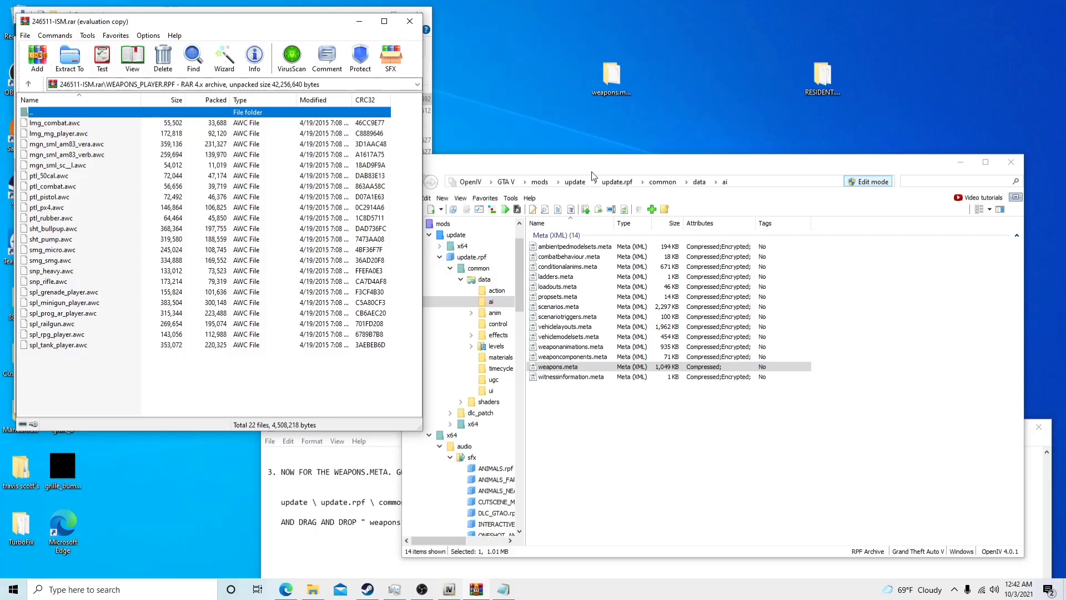
Open mods\x64\audio\sfx\WEAPONS_PLAYER.rpf in OpenIV by way of the RESIDENT.RPF favorite.
drag(592, 172, 631, 40)
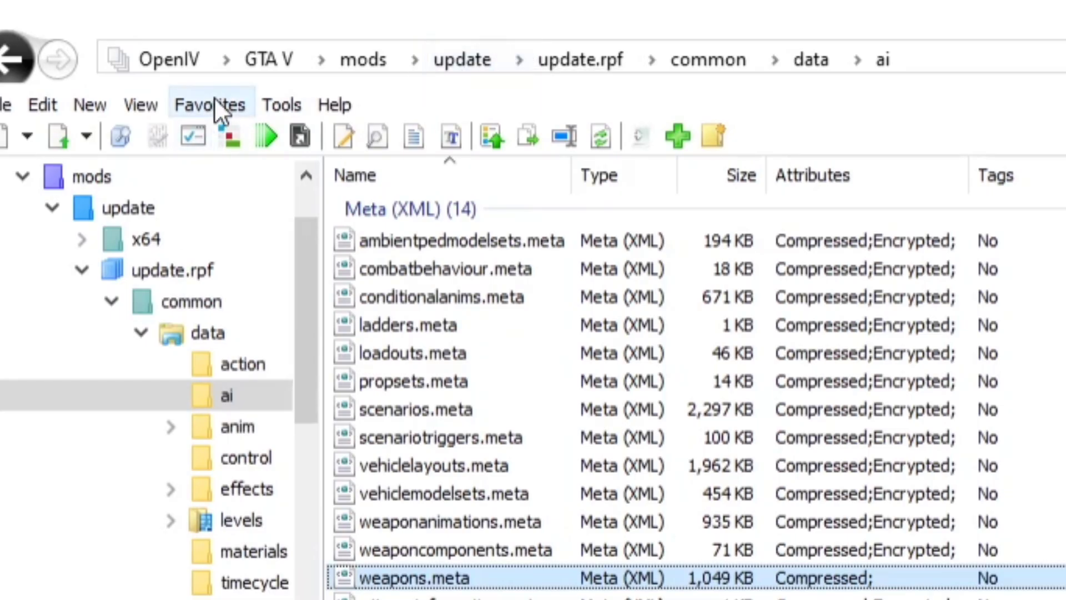
click(525, 68)
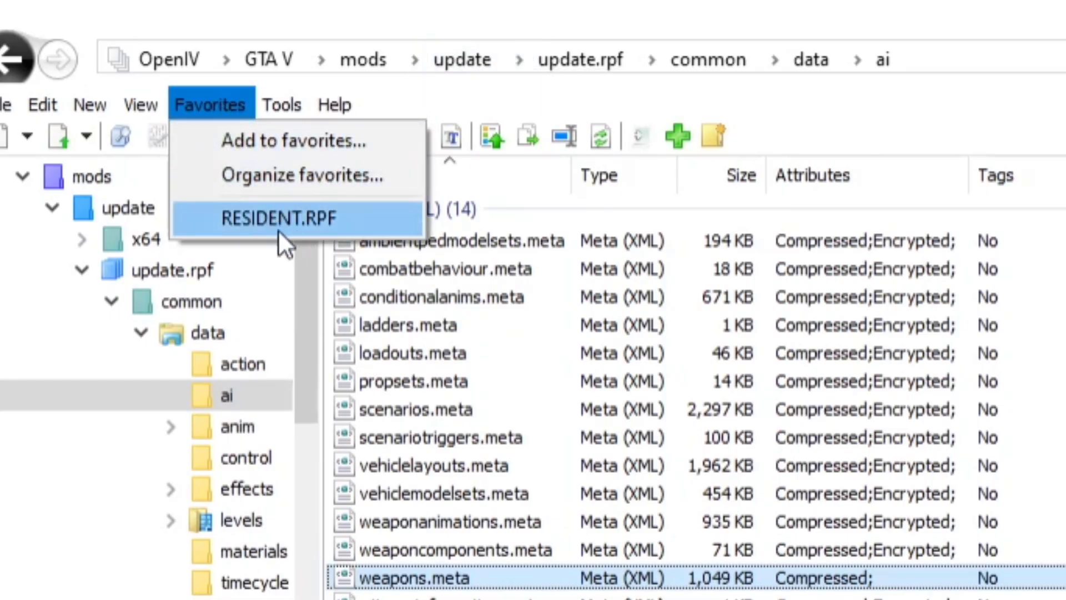
click(305, 219)
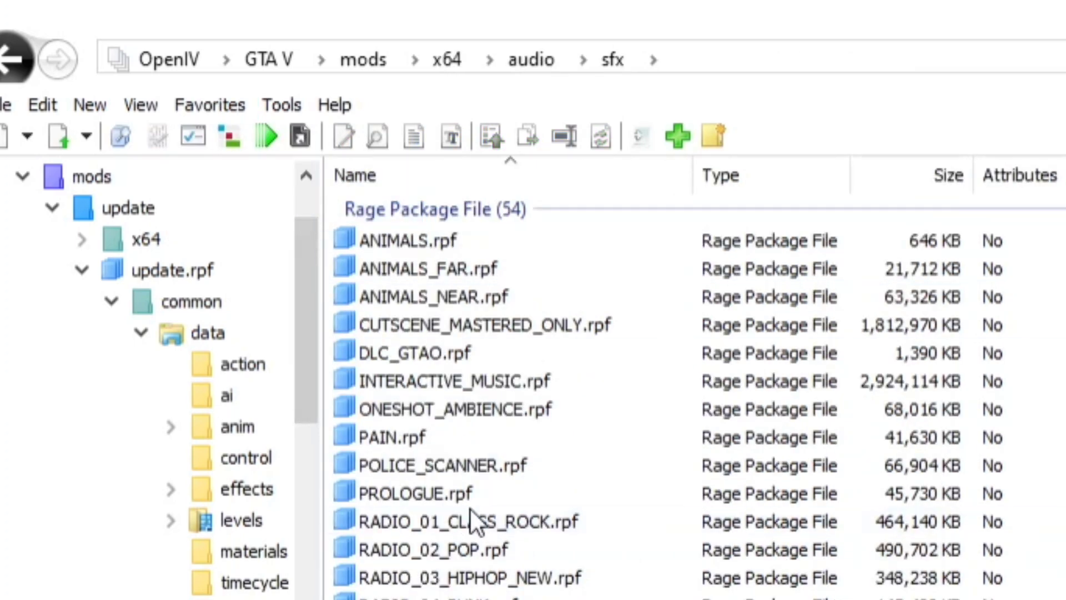
scroll(483, 542, down, 8)
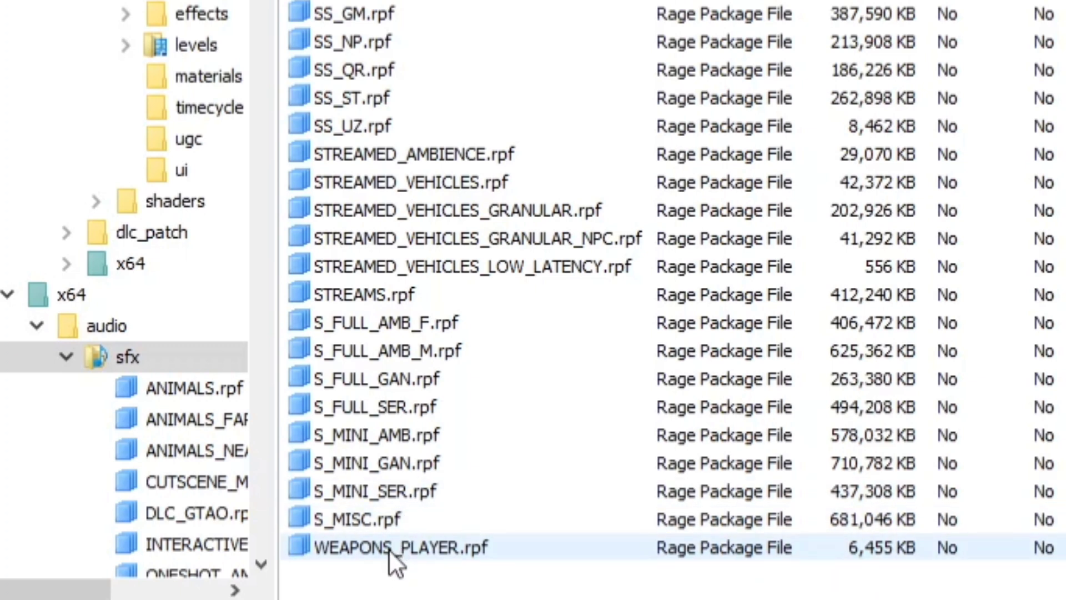
double_click(427, 548)
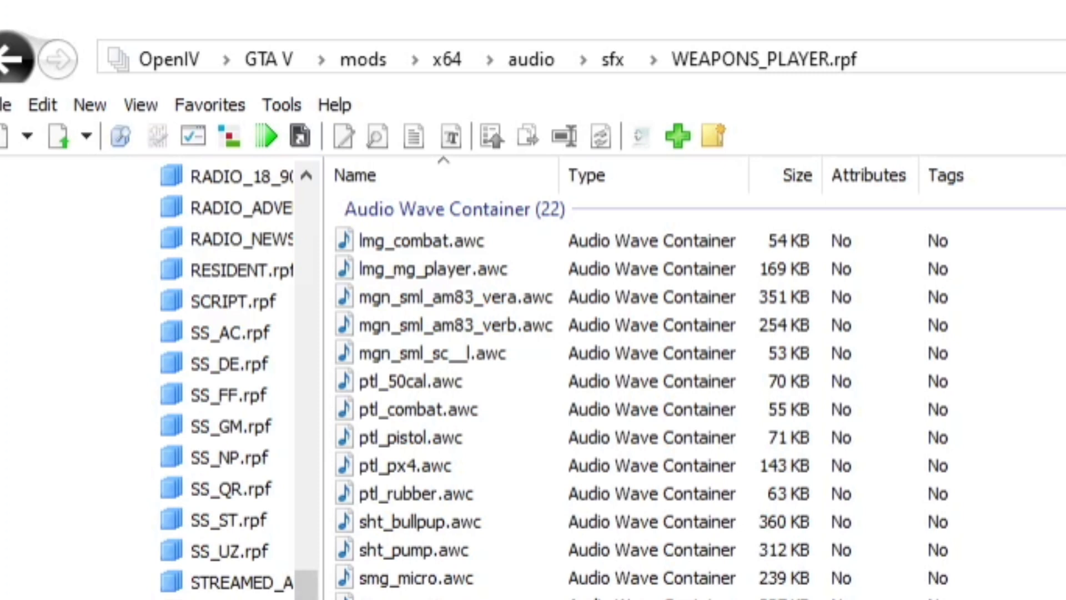
Uncover the desktop and create a new folder there named weapons_players.rpf.
drag(478, 599, 446, 245)
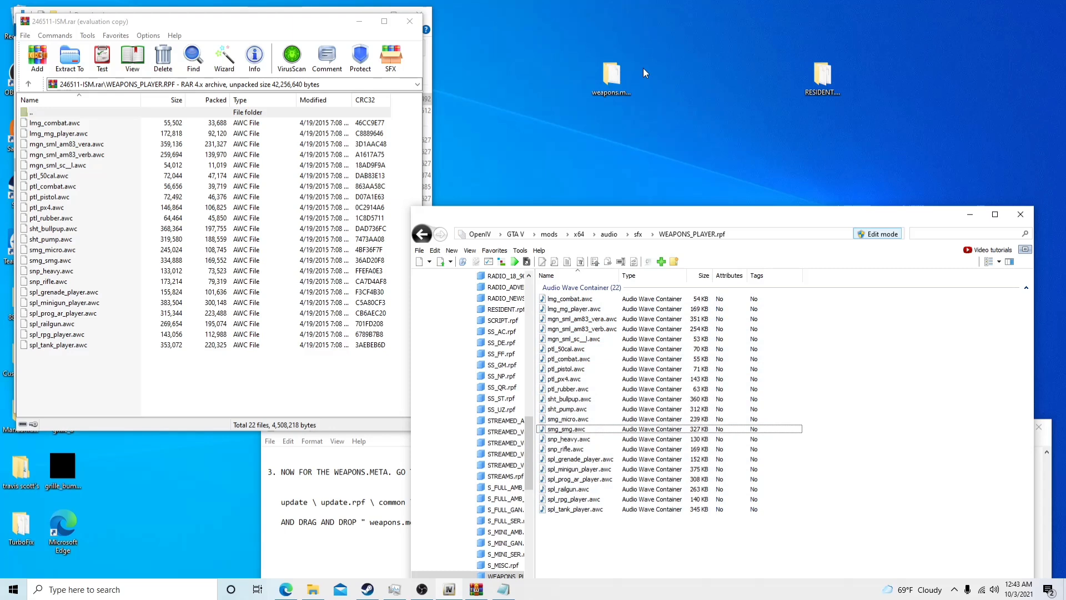
right_click(684, 103)
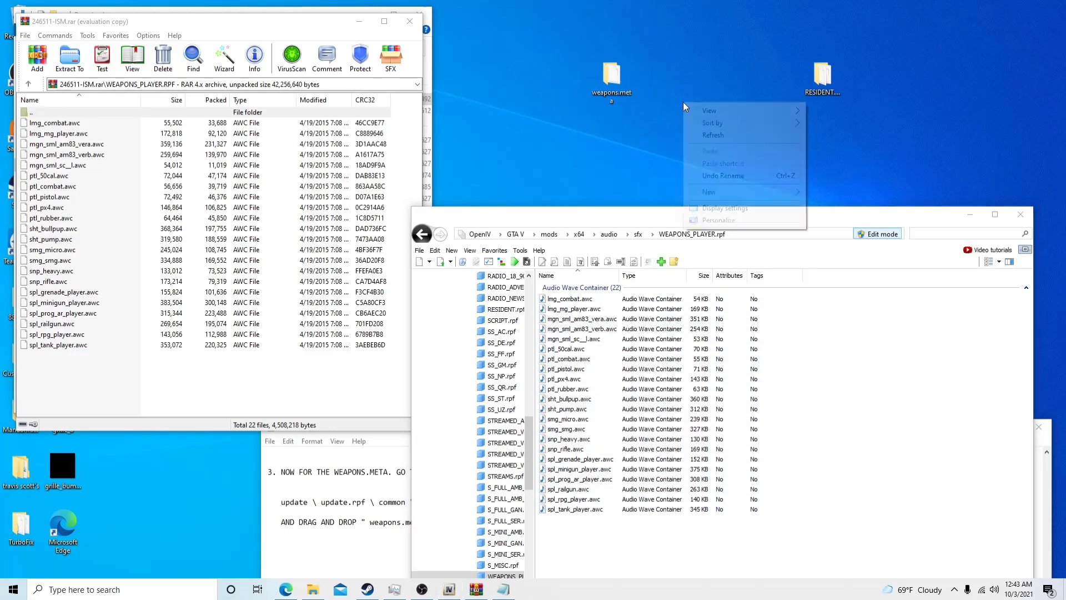
mouse_move(752, 193)
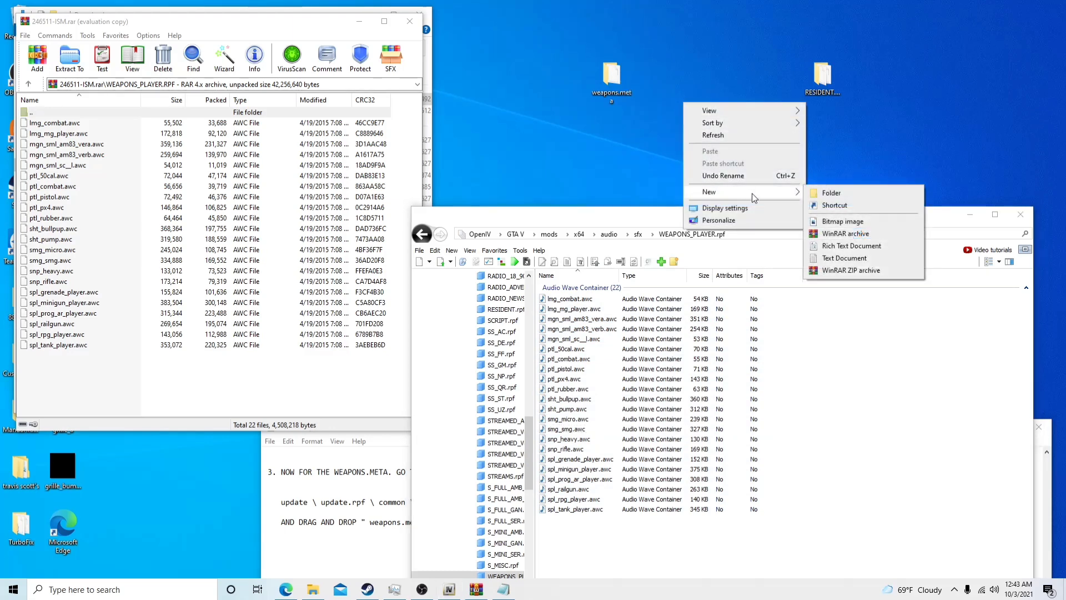
click(849, 192)
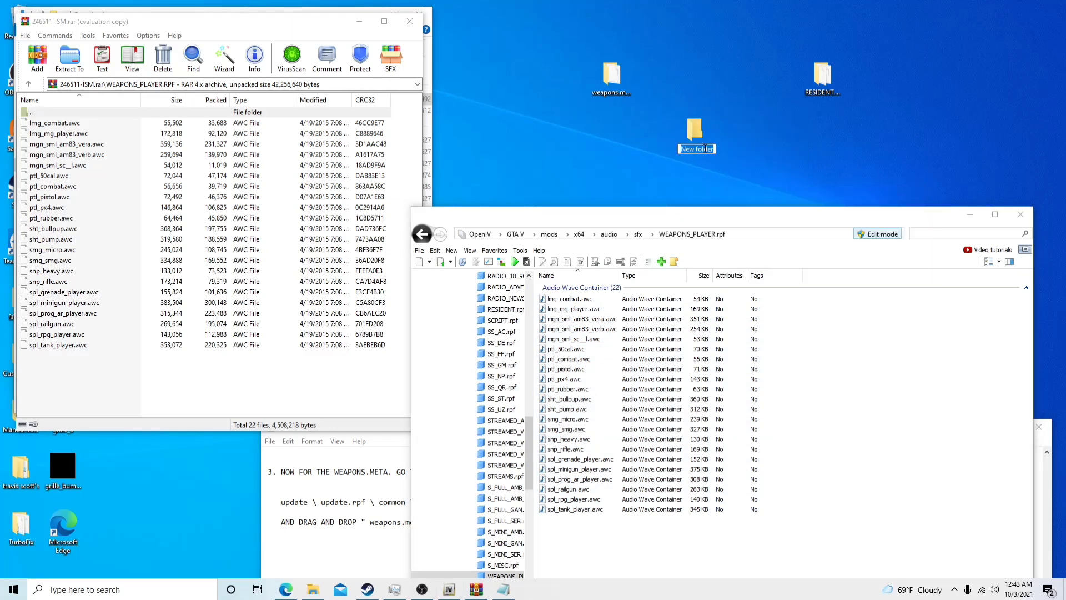
click(687, 237)
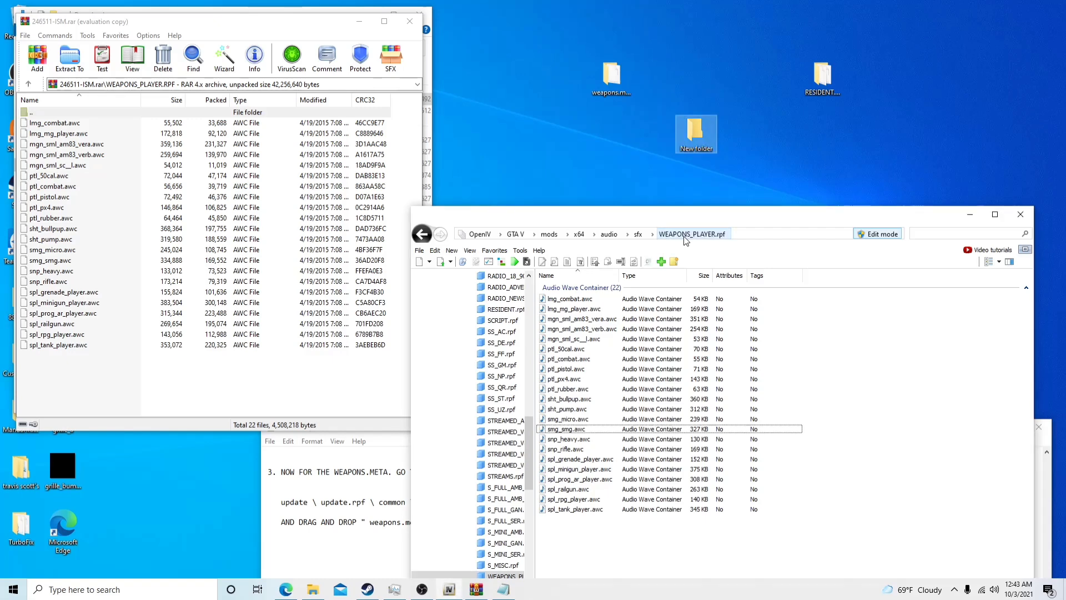
right_click(697, 147)
click(718, 367)
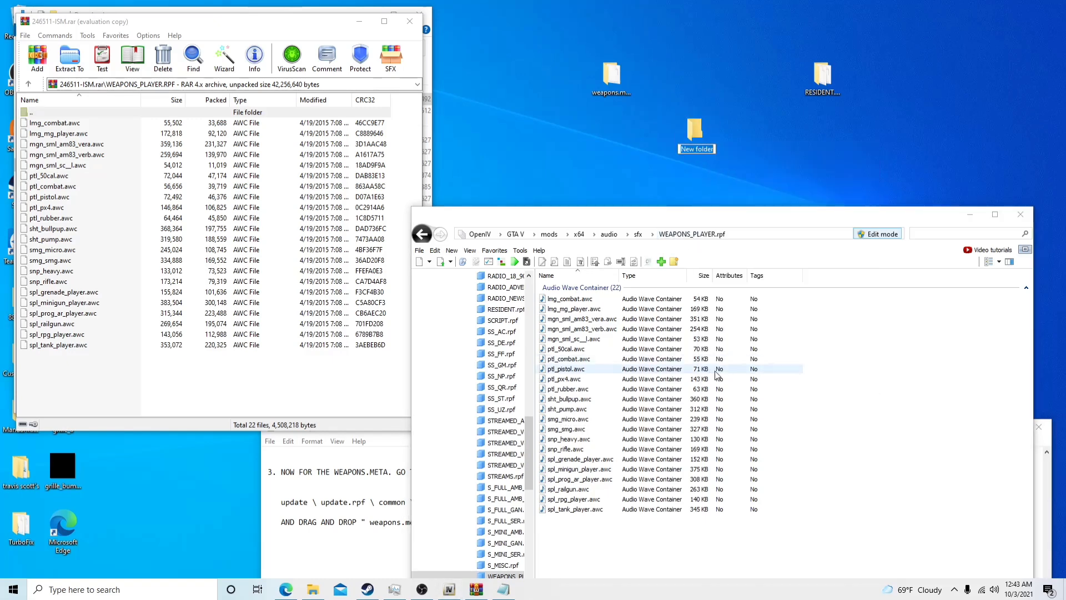
text(weapon)
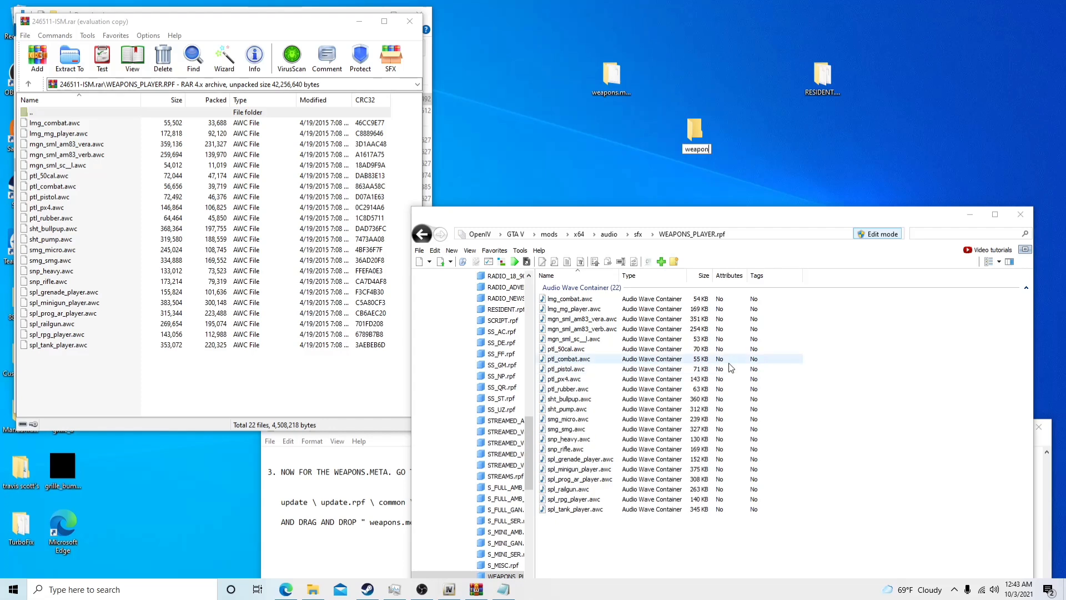
text(s_players)
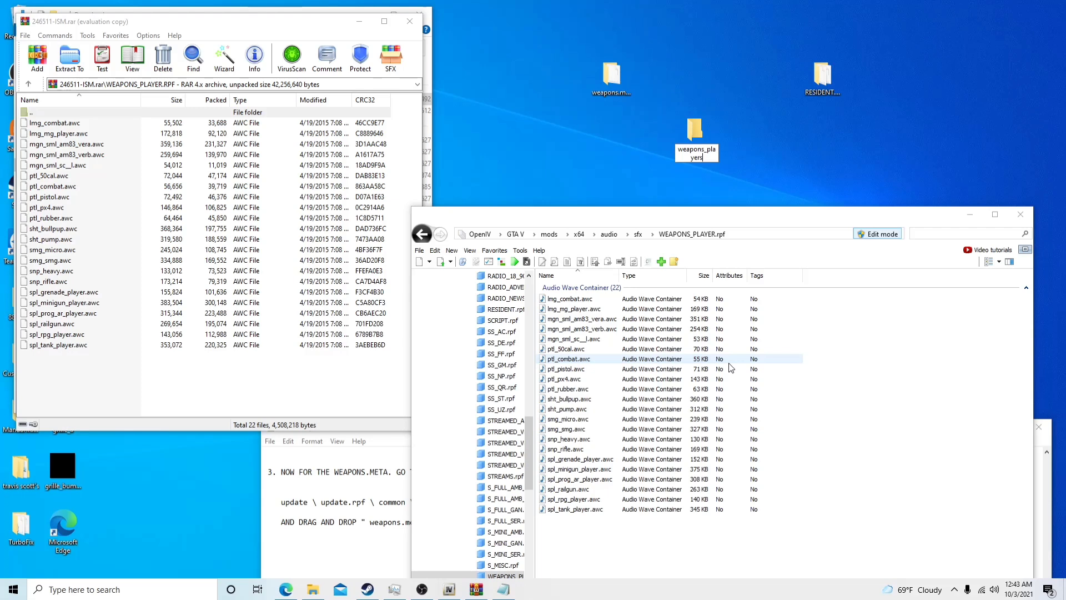
text(.rpf)
key(Return)
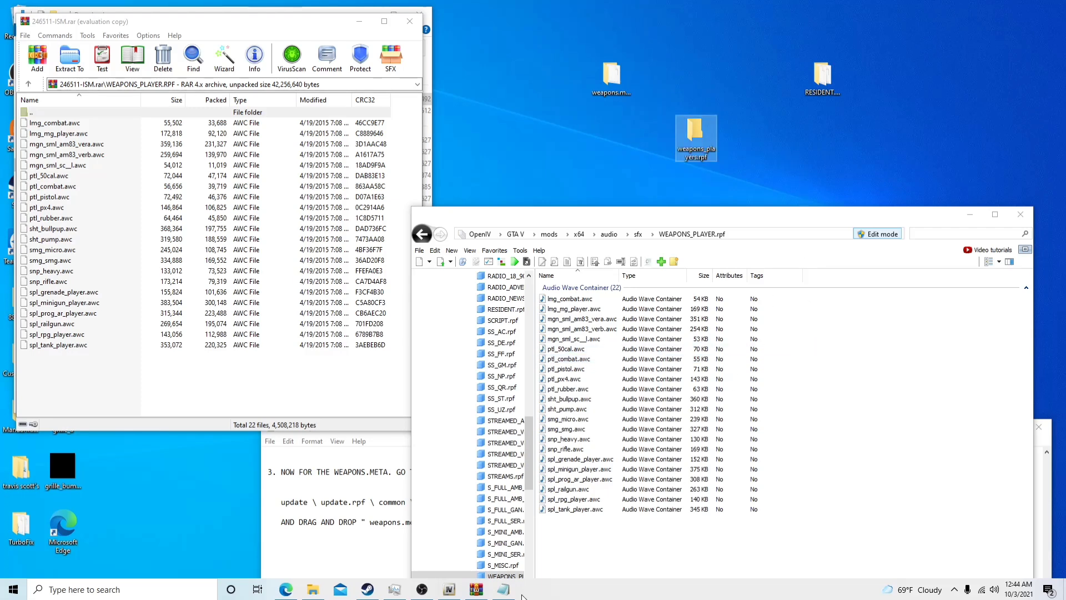
Back up all original .awc files of WEAPONS_PLAYER.rpf from OpenIV into the weapons_players.rpf folder on the desktop.
drag(586, 538, 566, 300)
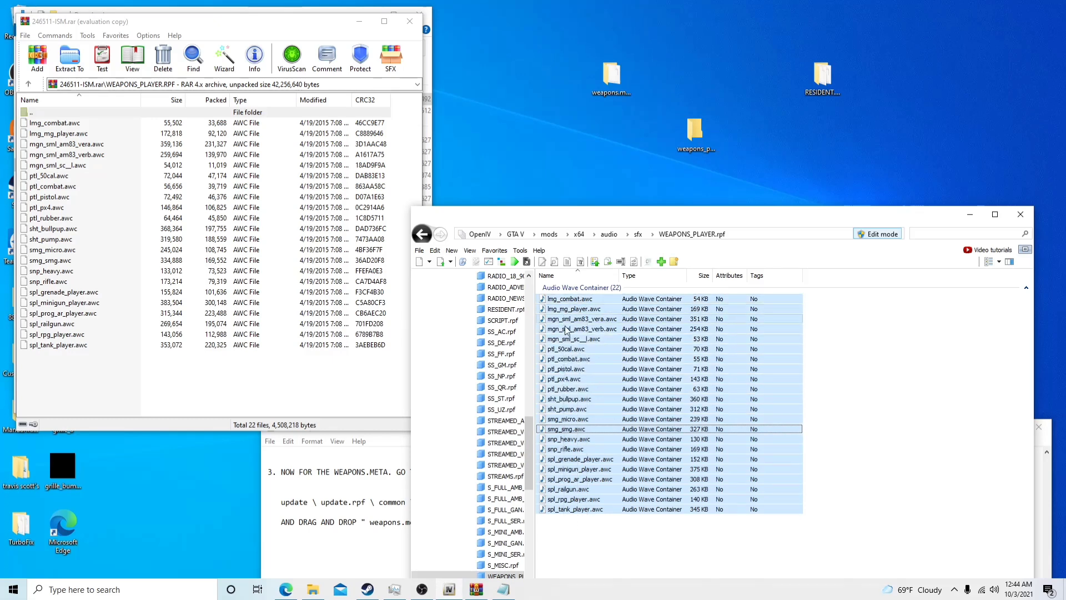
drag(582, 450, 620, 376)
drag(685, 206, 691, 118)
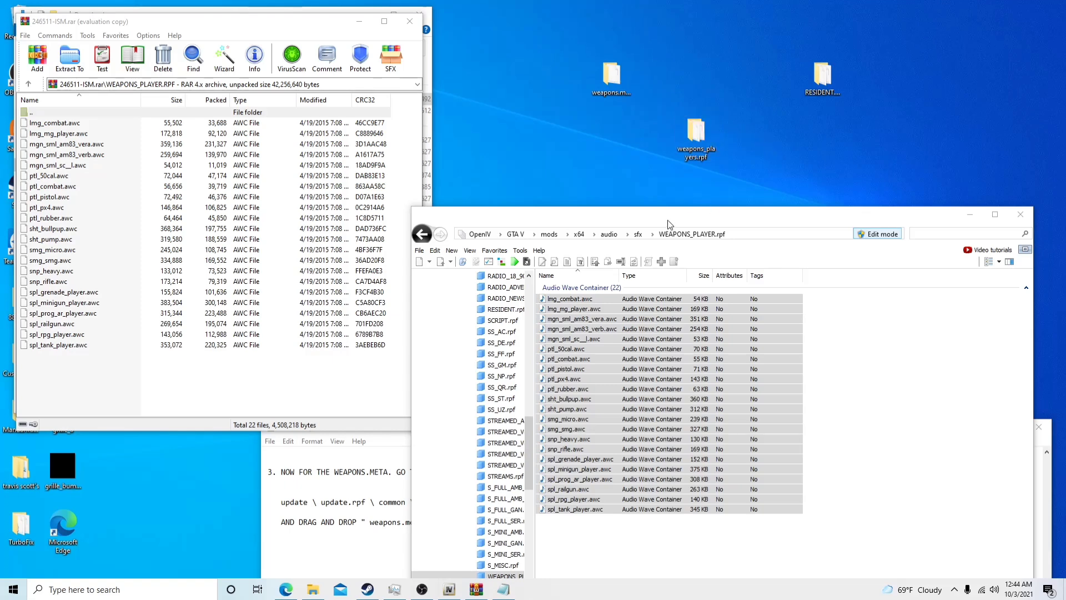
Place OpenIV beside the archive and add all of the mod's .awc files to WEAPONS_PLAYER.rpf.
drag(667, 219, 712, 57)
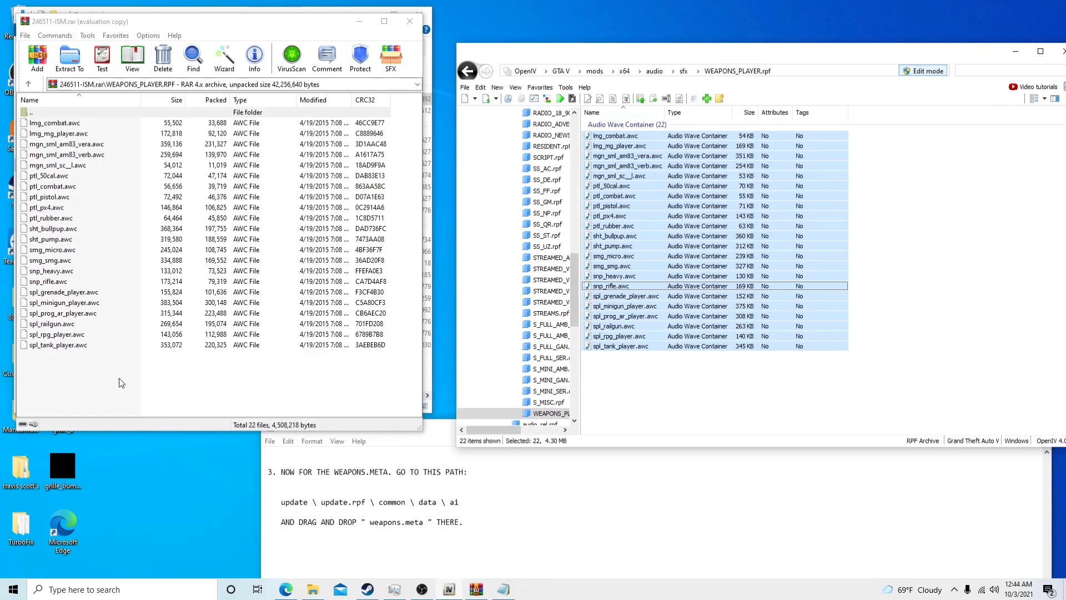
drag(96, 373, 55, 124)
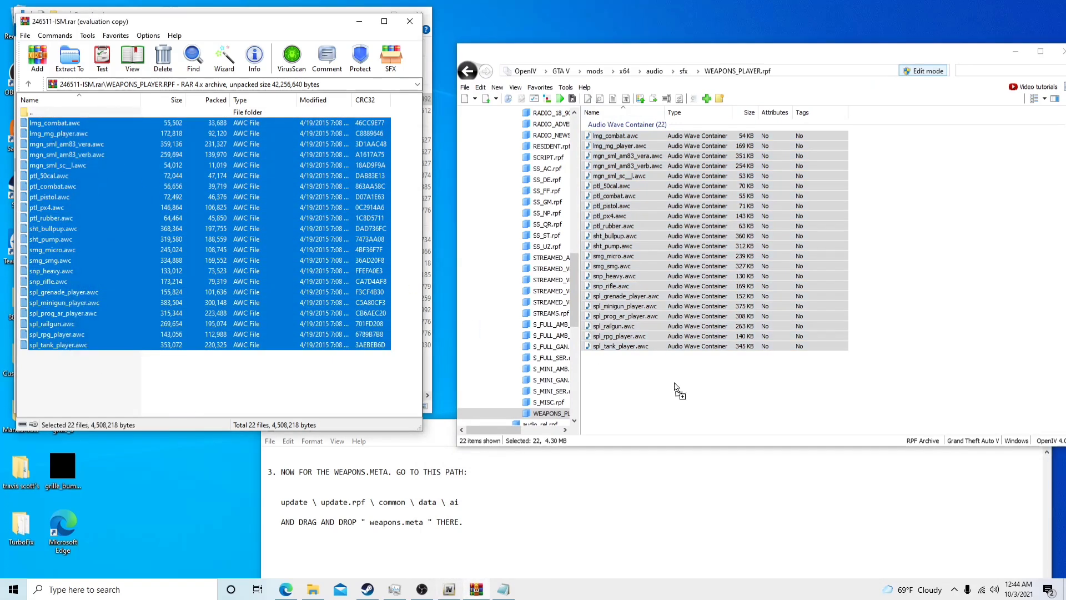
drag(678, 390, 672, 379)
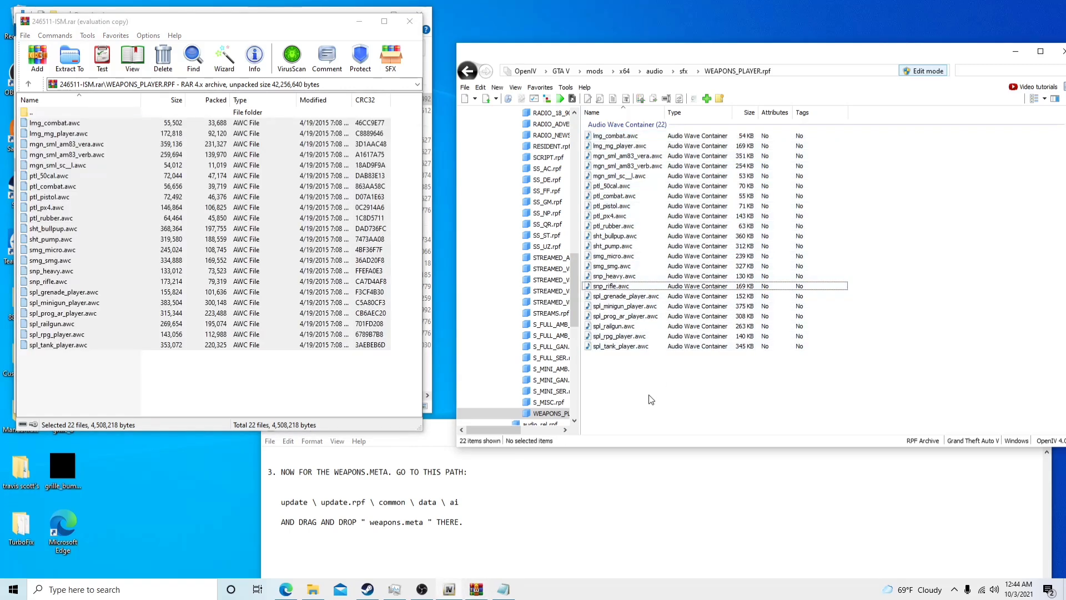
Close the mod archive, OpenIV, the Downloads folder and the Info text file.
click(411, 23)
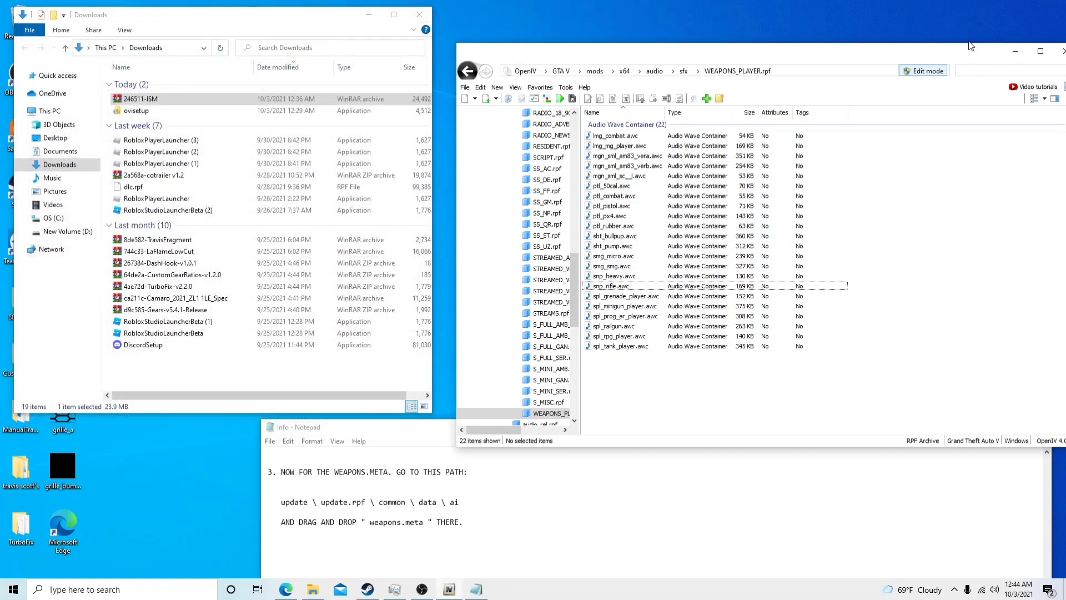
drag(952, 59, 895, 49)
click(1011, 42)
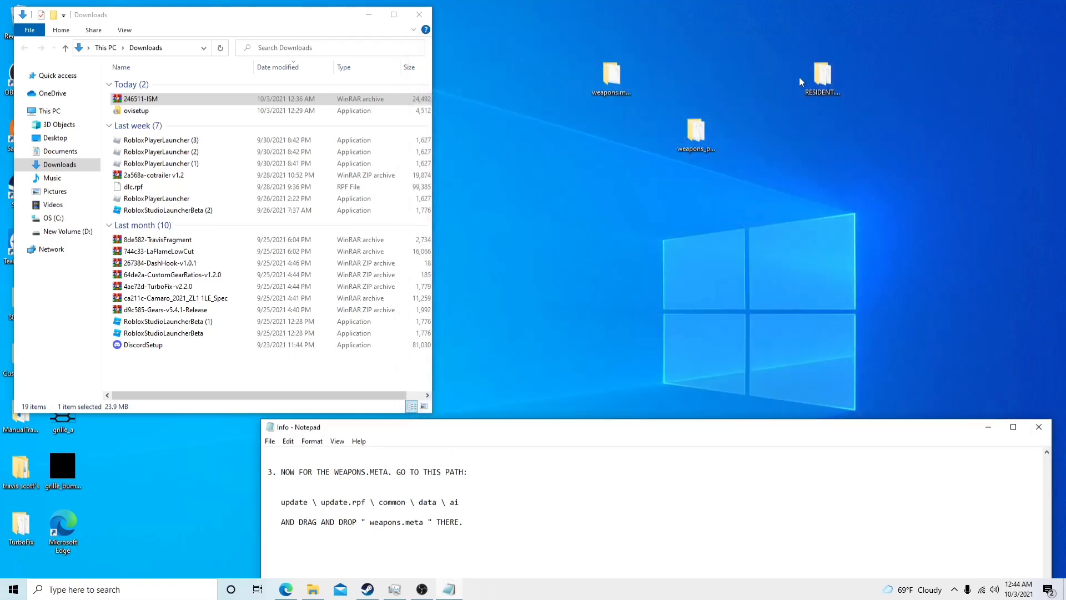
click(421, 13)
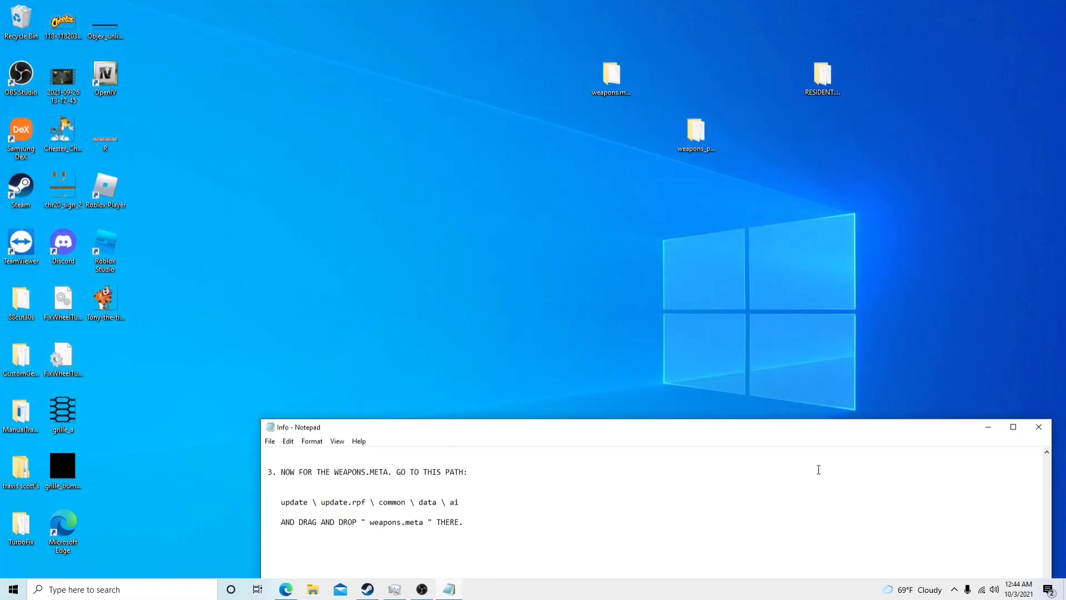
click(1039, 427)
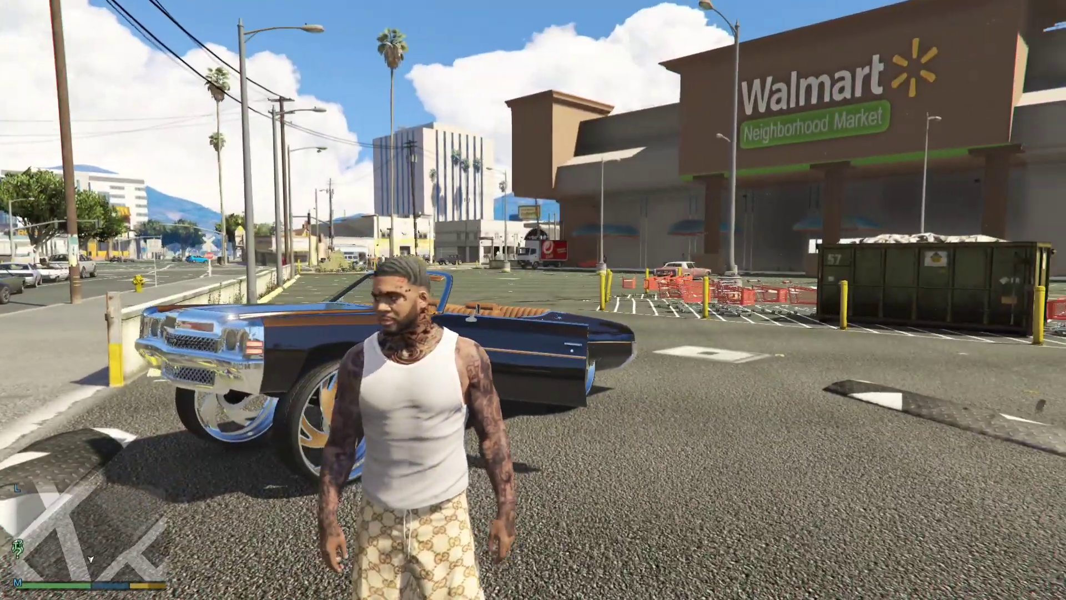
key(w)
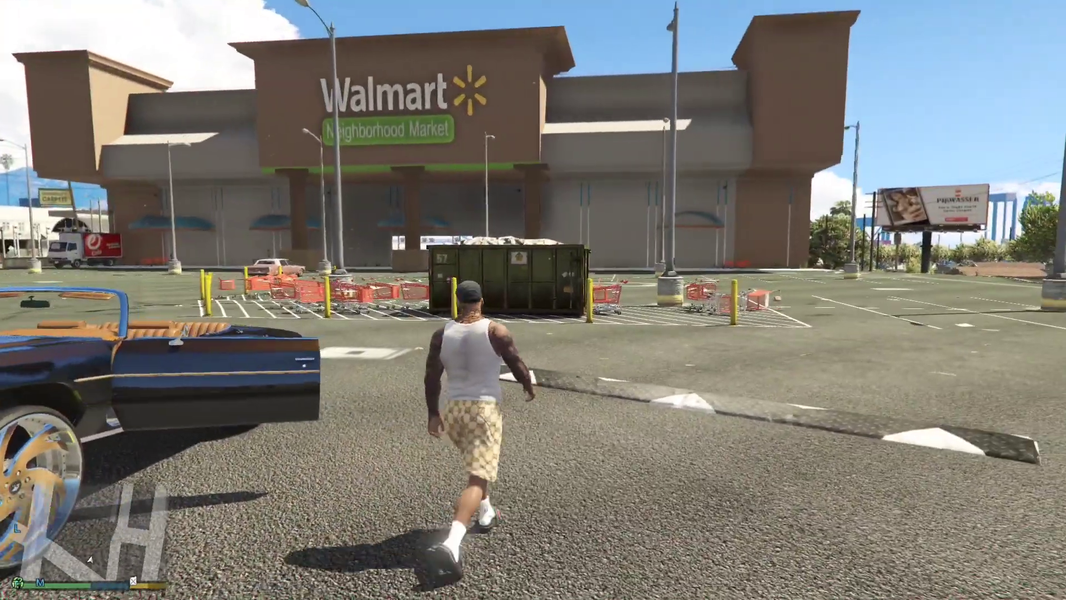
key(f)
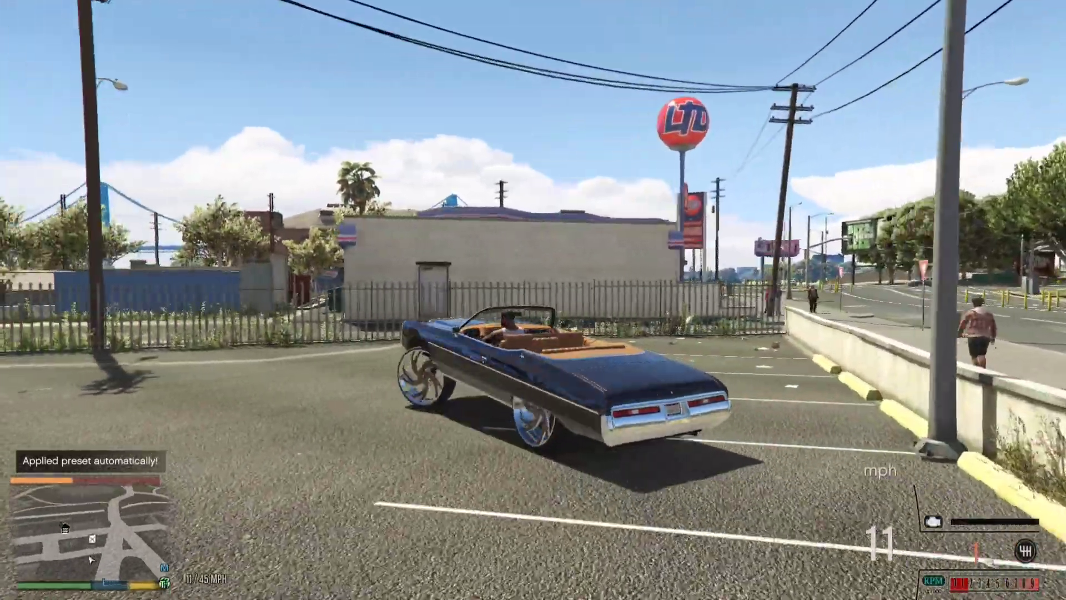
key(s)
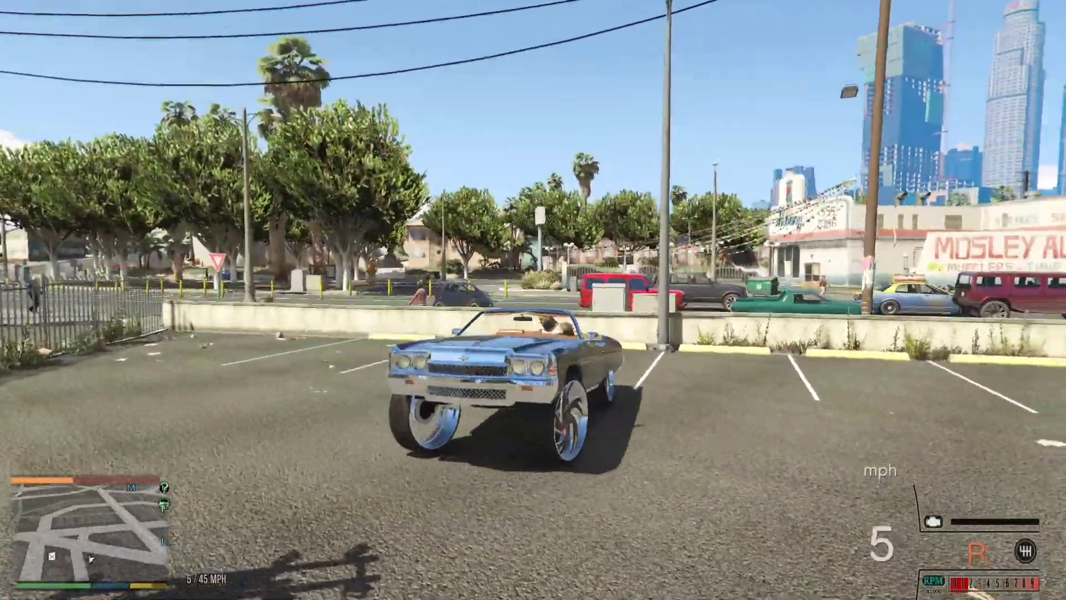
key(s)
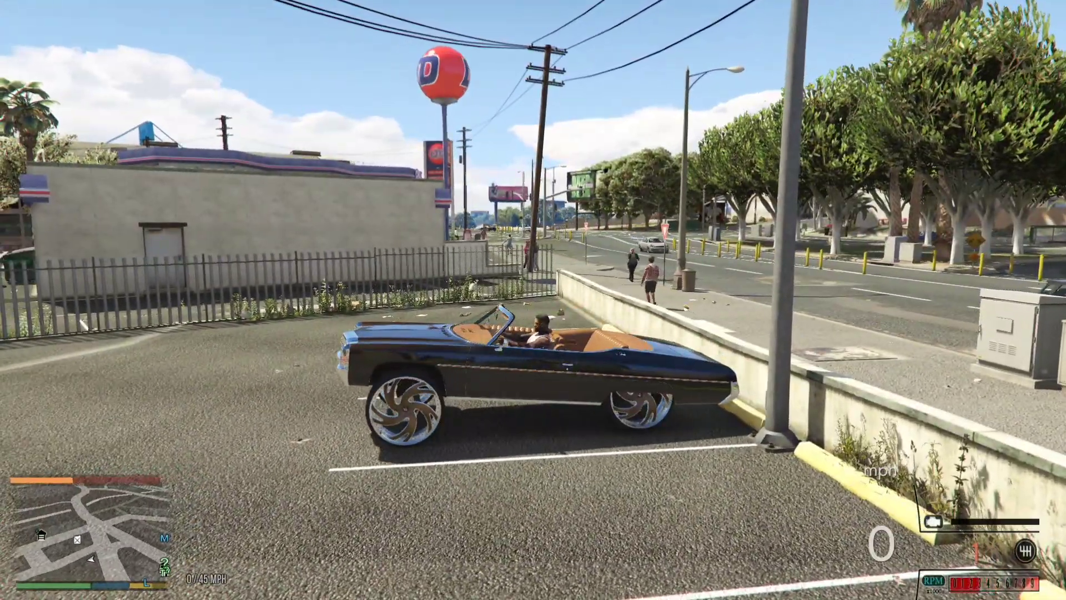
key(f)
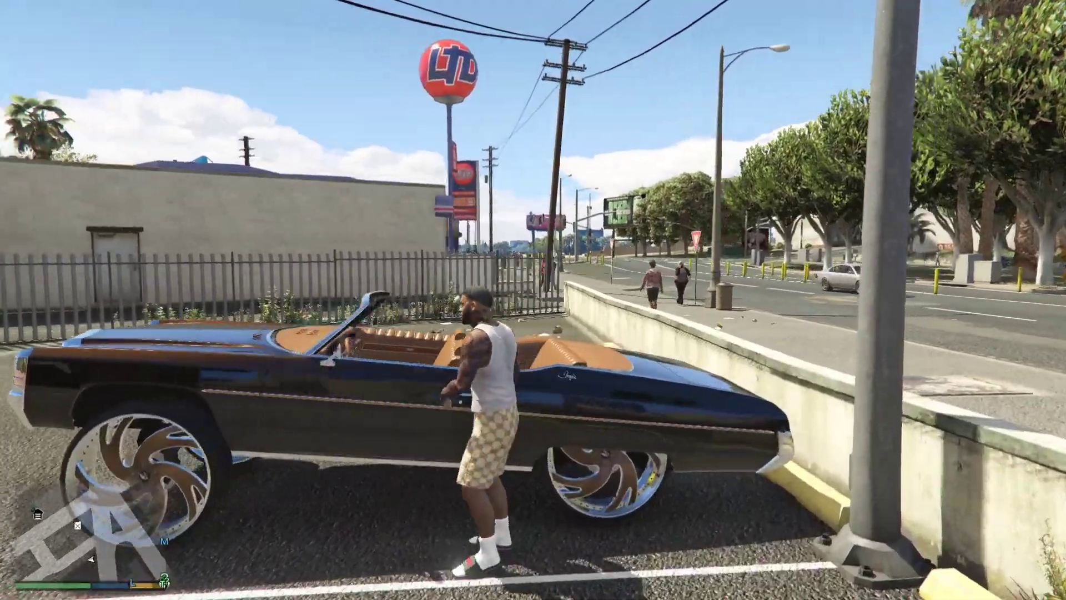
key(w)
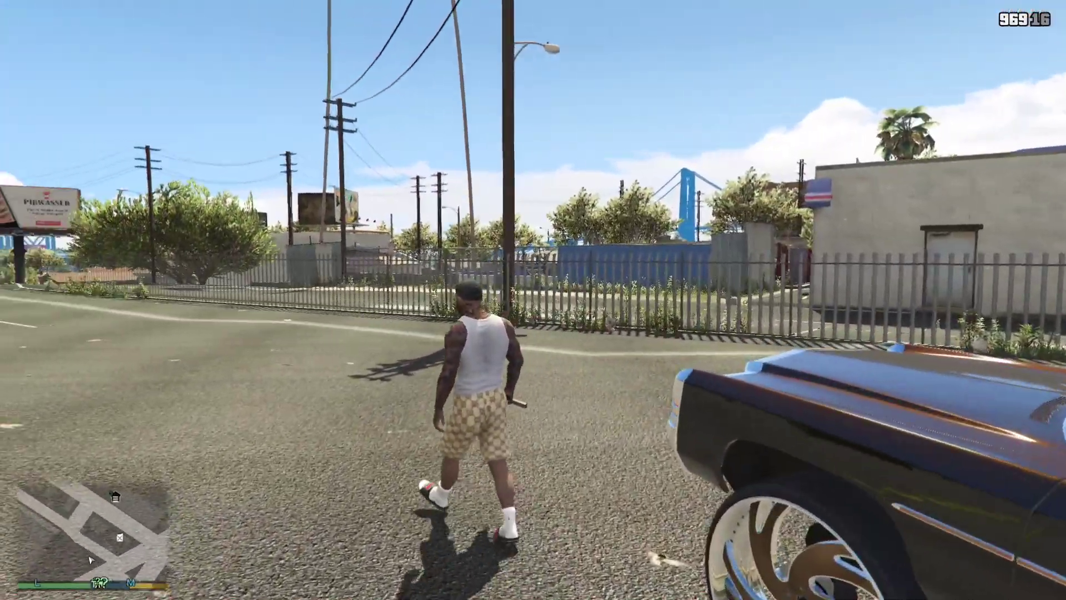
key(Tab)
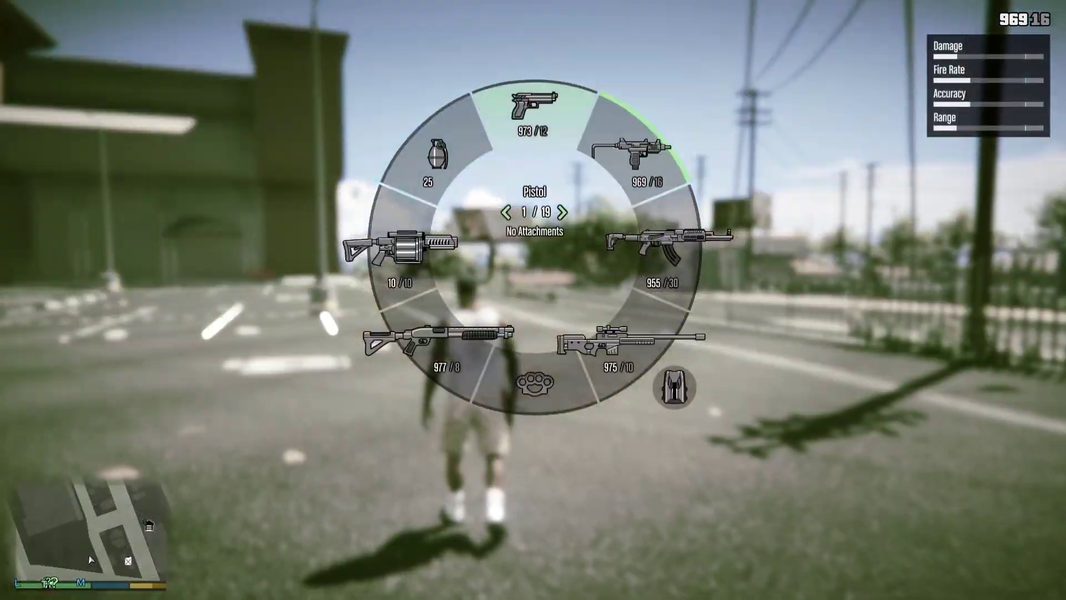
key(w)
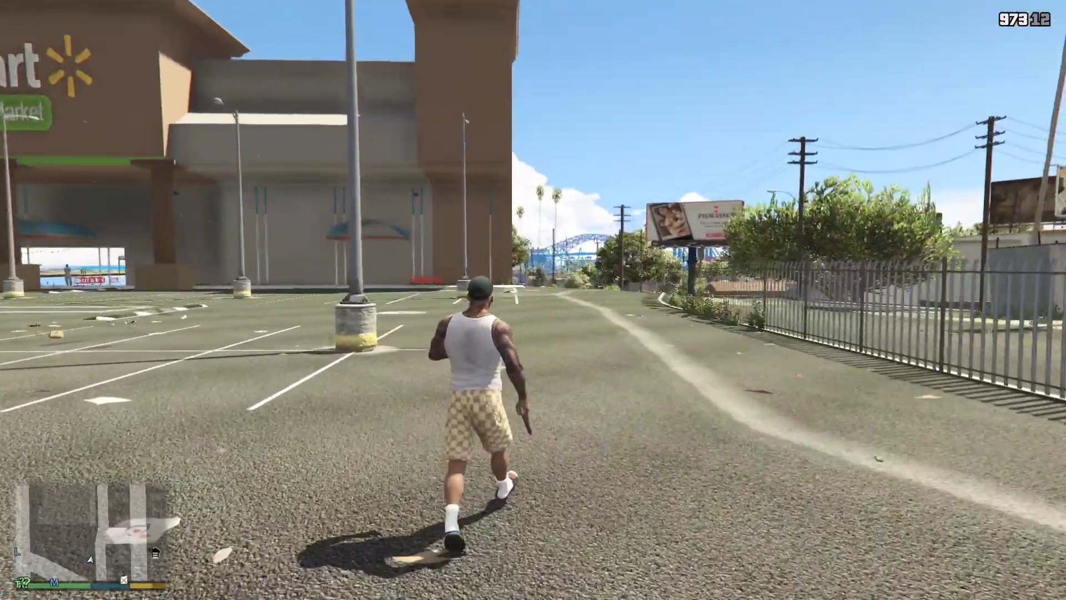
right_click(533, 300)
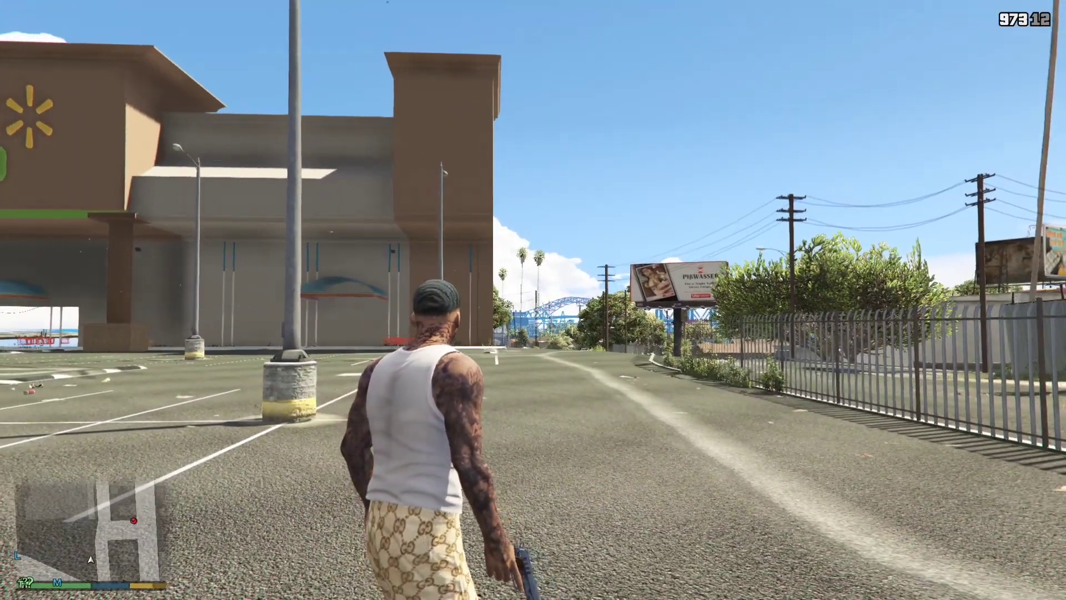
key(w)
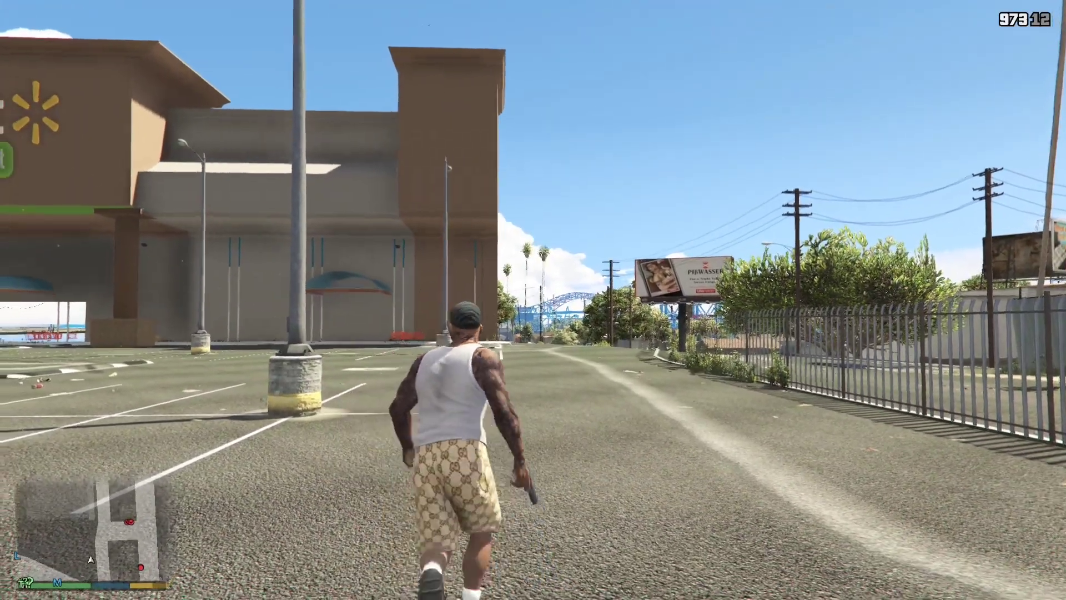
key(q)
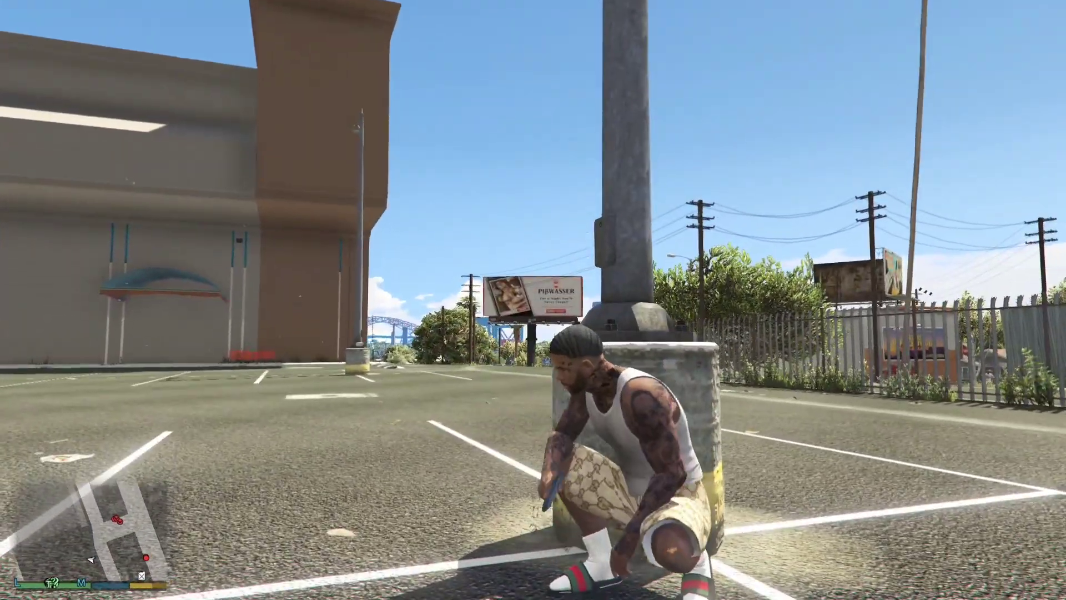
right_click(533, 299)
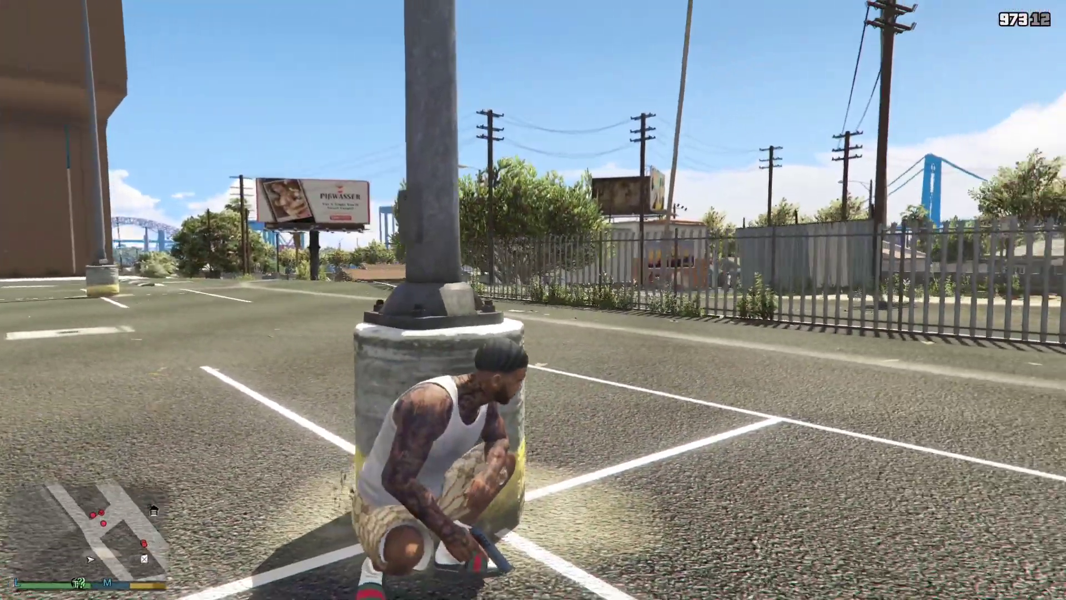
right_click(533, 300)
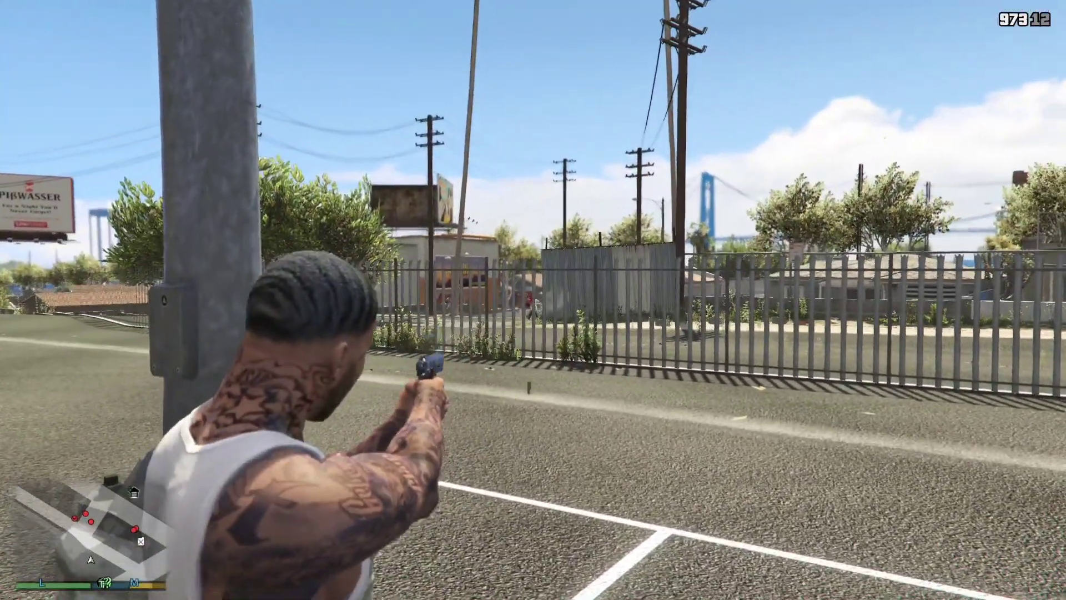
key(Tab)
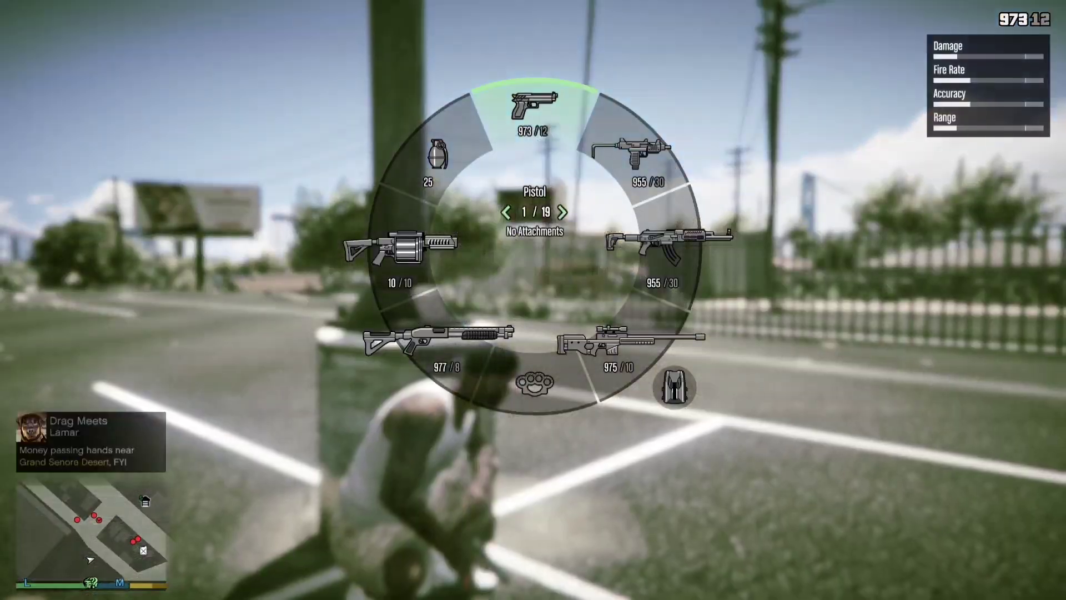